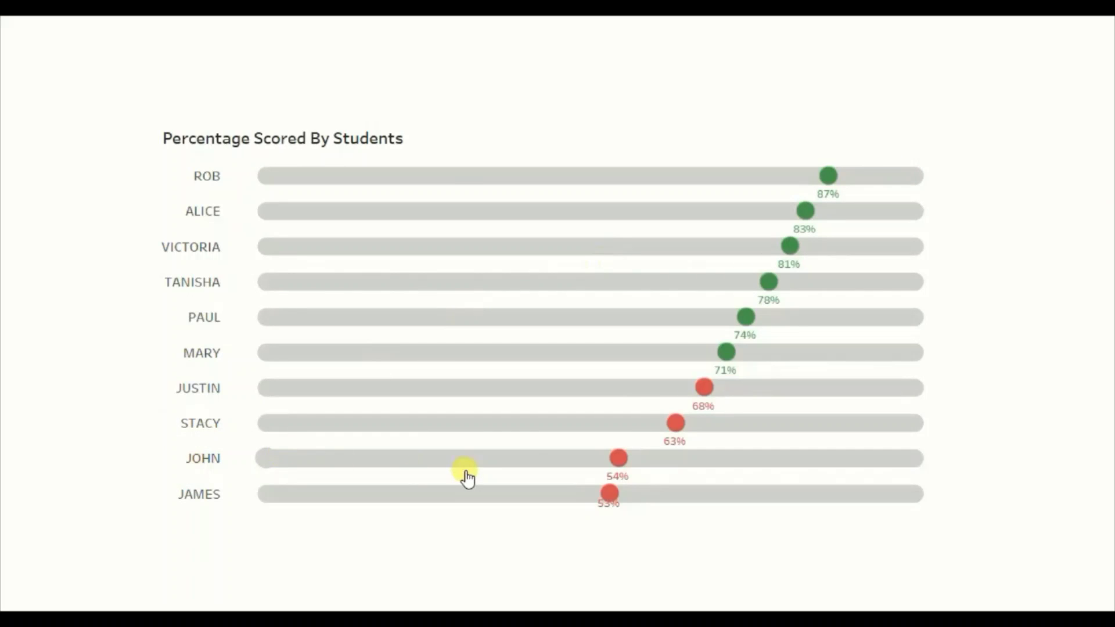
Step: Review the StudentsPerformance Excel data grid with subject marks, total marks and percentage per student
{"action": "mouse_move", "coordinate": [618, 465]}
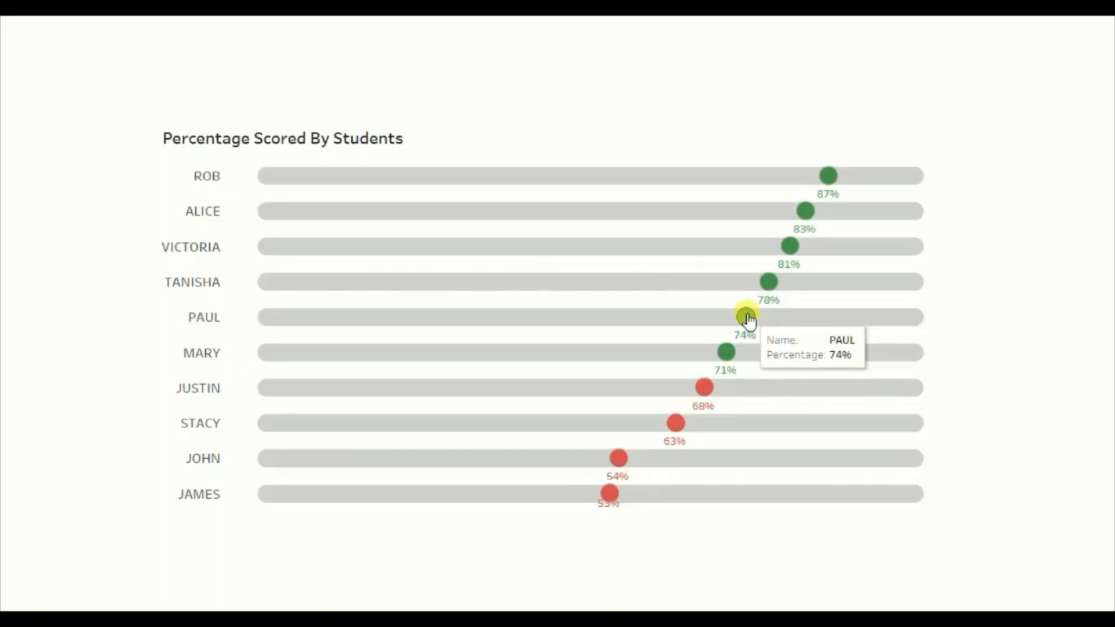
{"action": "mouse_move", "coordinate": [705, 397]}
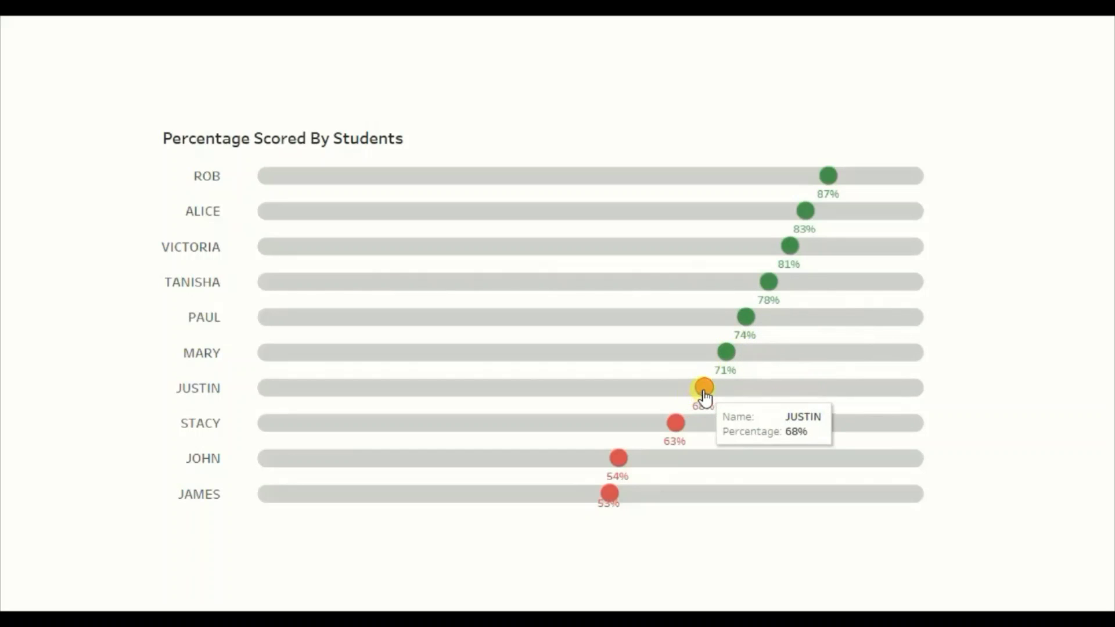
{"action": "mouse_move", "coordinate": [611, 494]}
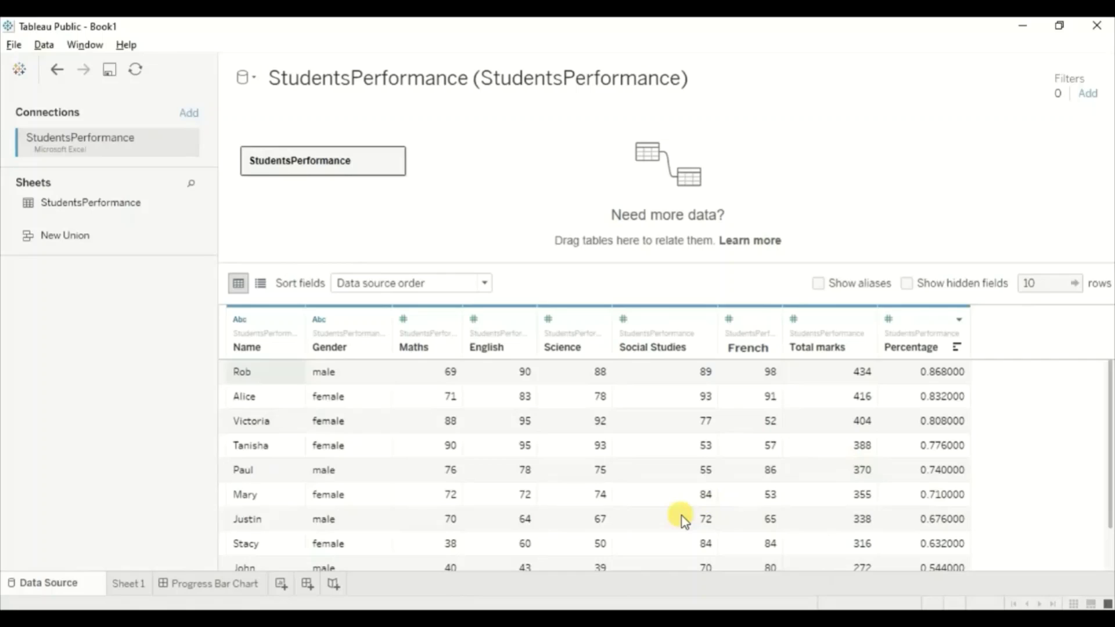
Step: Preview the finished Progress Bar Chart dashboard, then return to the empty Sheet 1
{"action": "left_click", "coordinate": [128, 584]}
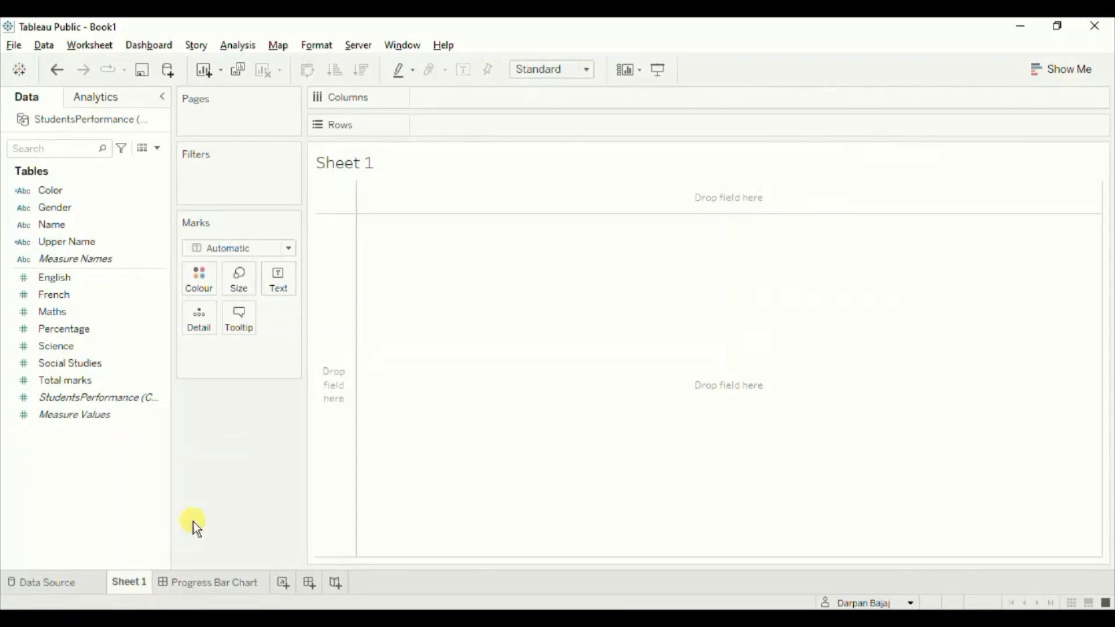
{"action": "left_click", "coordinate": [196, 581]}
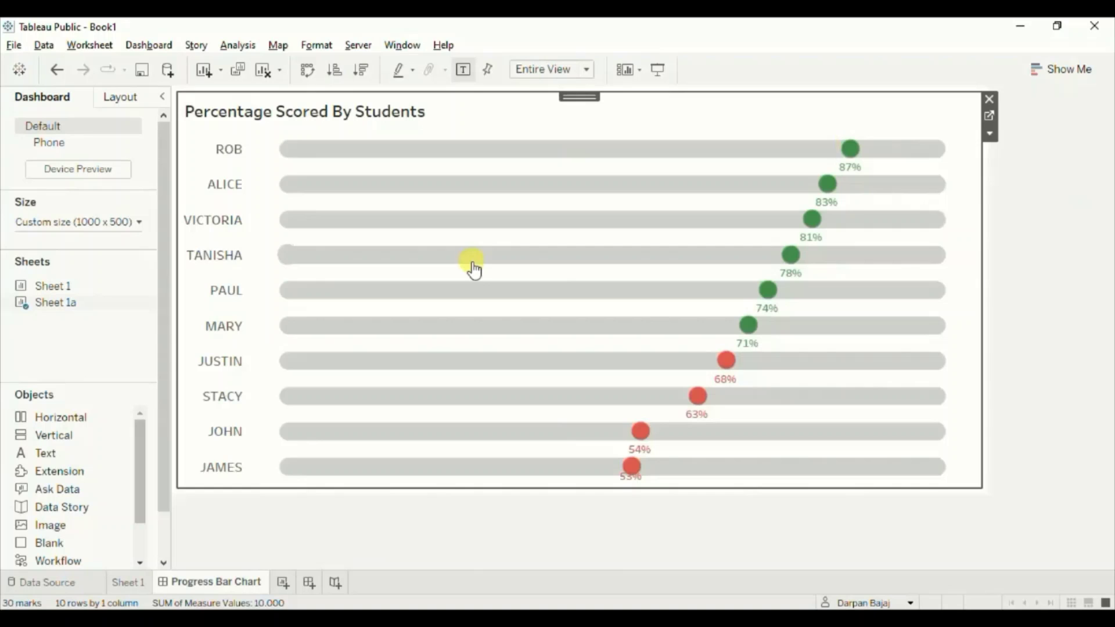
{"action": "left_click", "coordinate": [139, 584]}
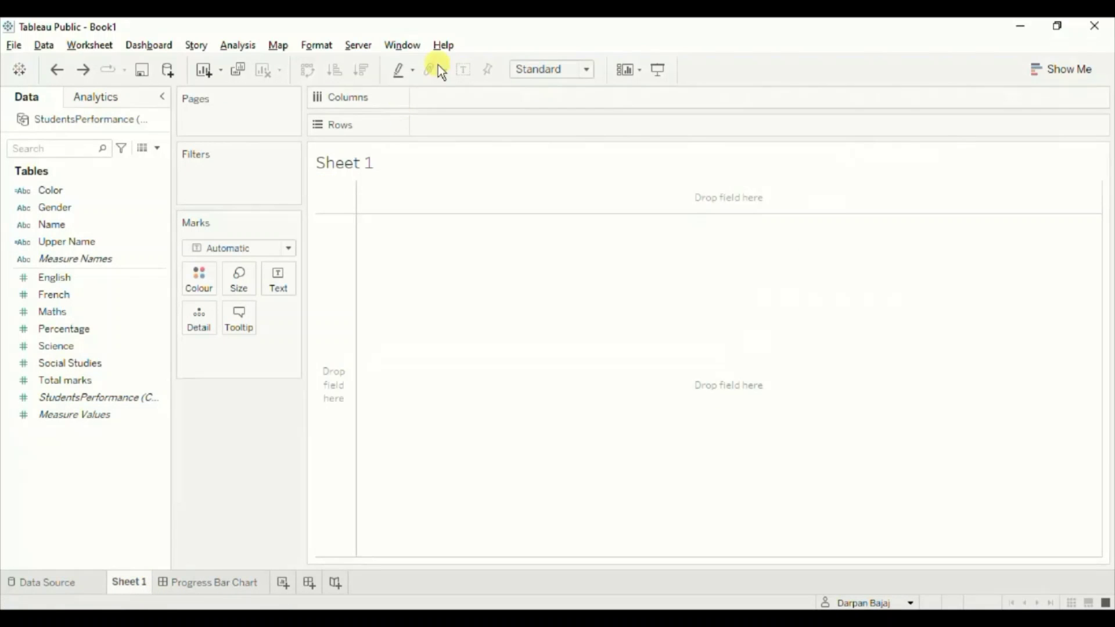
Step: Put an avg(1) constant calculation on Columns and student Name on Rows
{"action": "double_click", "coordinate": [437, 97]}
{"action": "type", "text": "avg"}
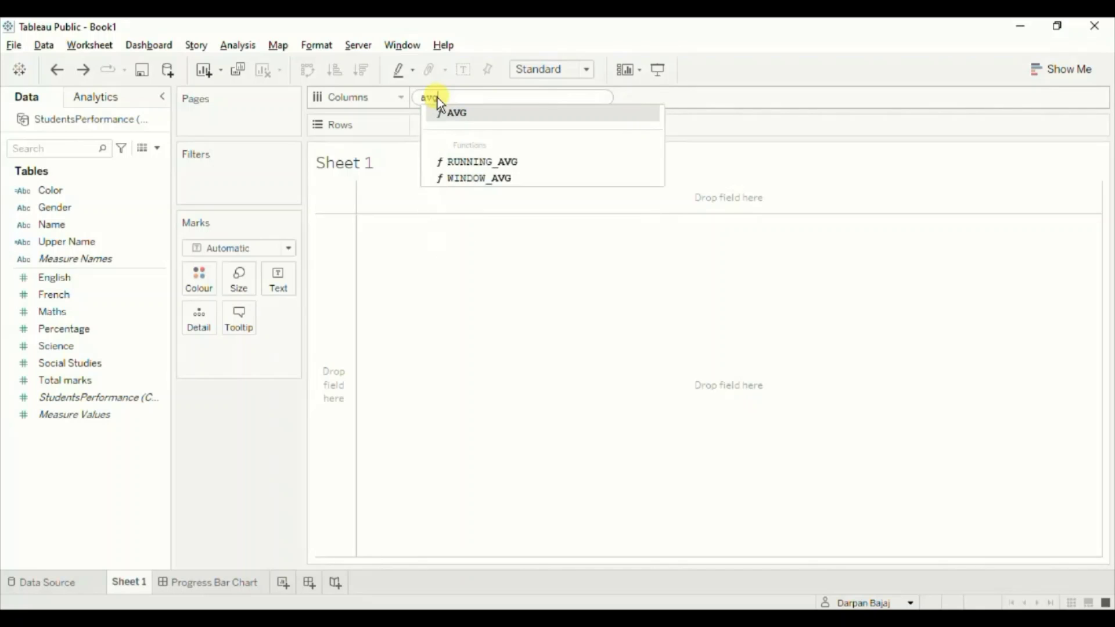
{"action": "type", "text": "(1)"}
{"action": "key", "text": "Return"}
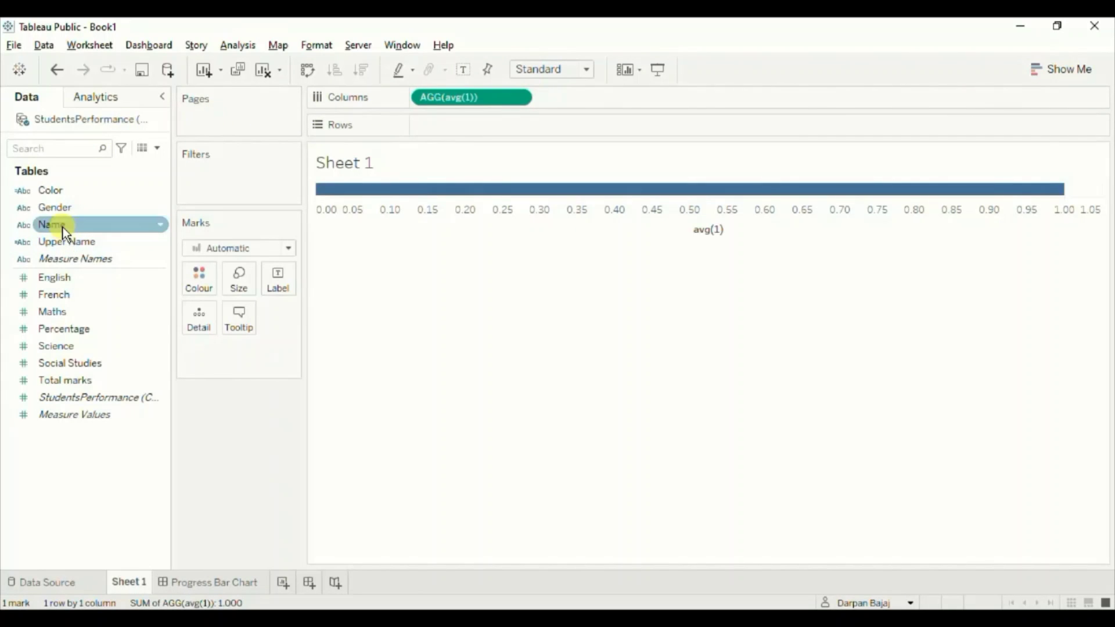
{"action": "left_click_drag", "start_coordinate": [57, 226], "coordinate": [496, 130]}
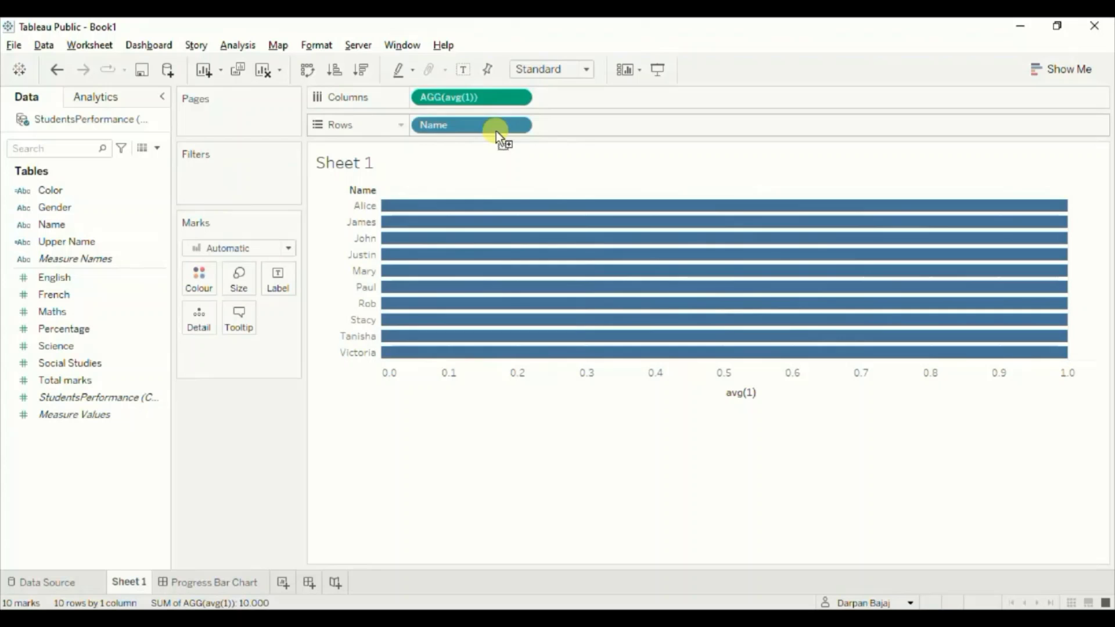
Step: Fit the bars to Entire View and colour them light grey
{"action": "left_click", "coordinate": [586, 71]}
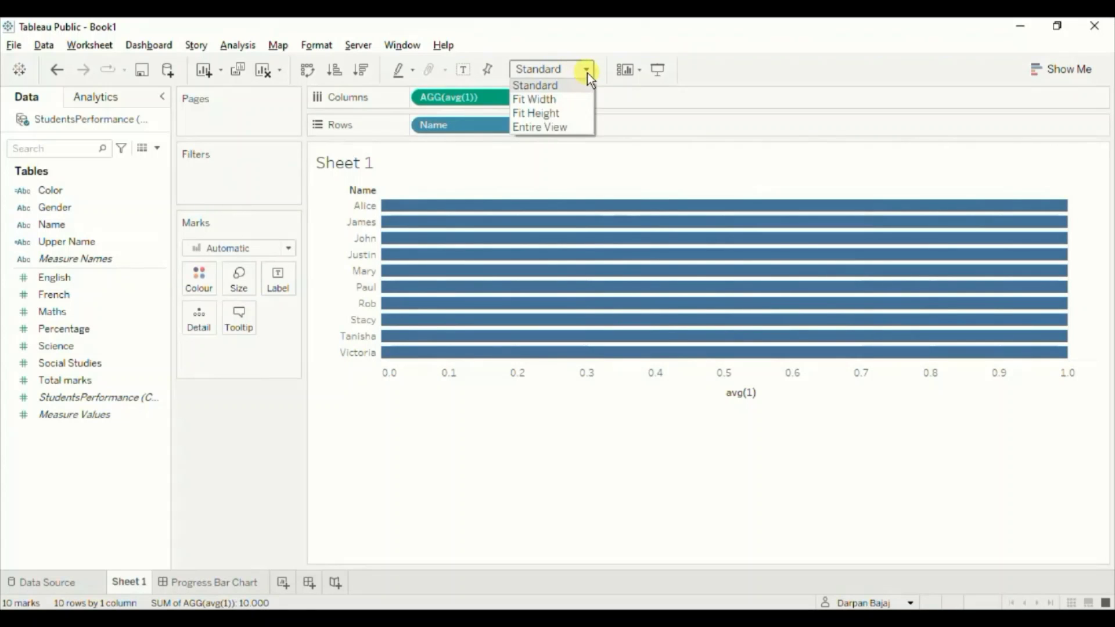
{"action": "left_click", "coordinate": [562, 125]}
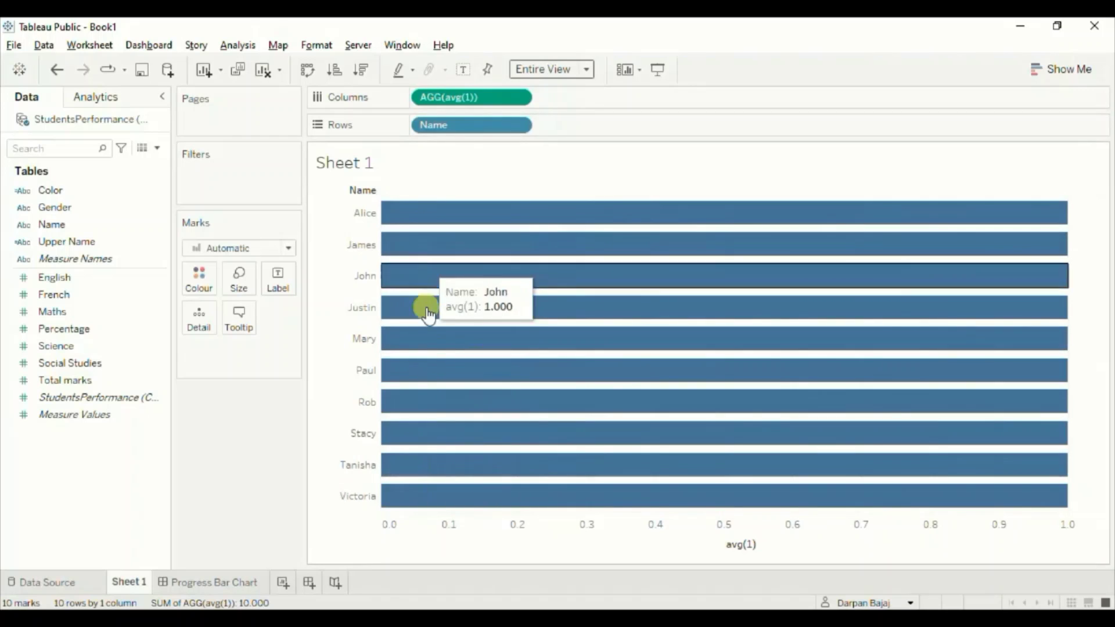
{"action": "left_click", "coordinate": [204, 284]}
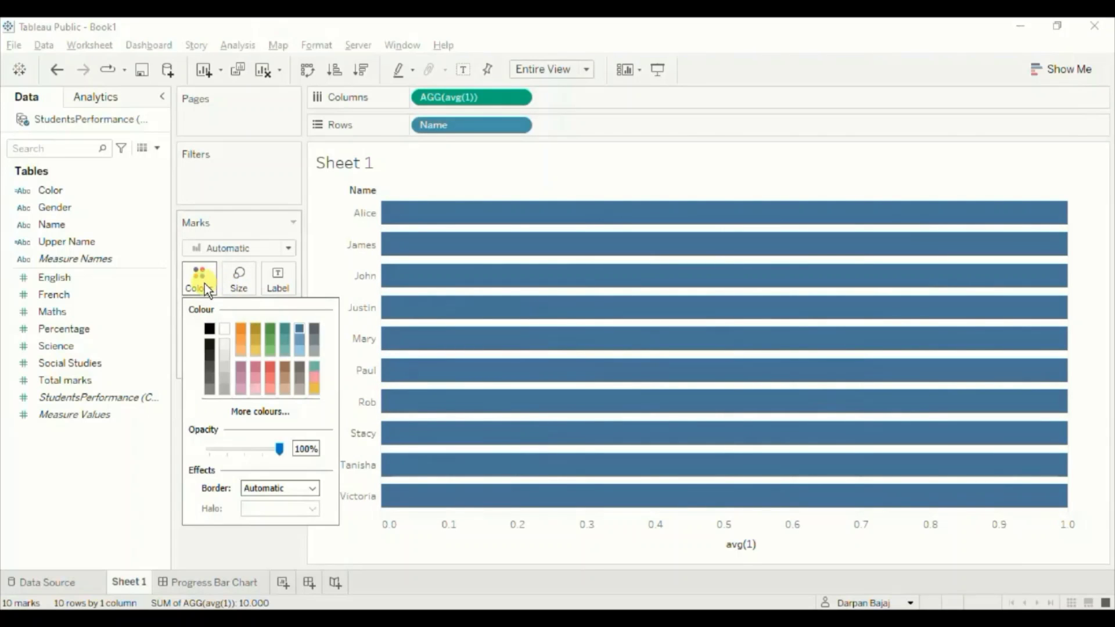
{"action": "left_click", "coordinate": [222, 366]}
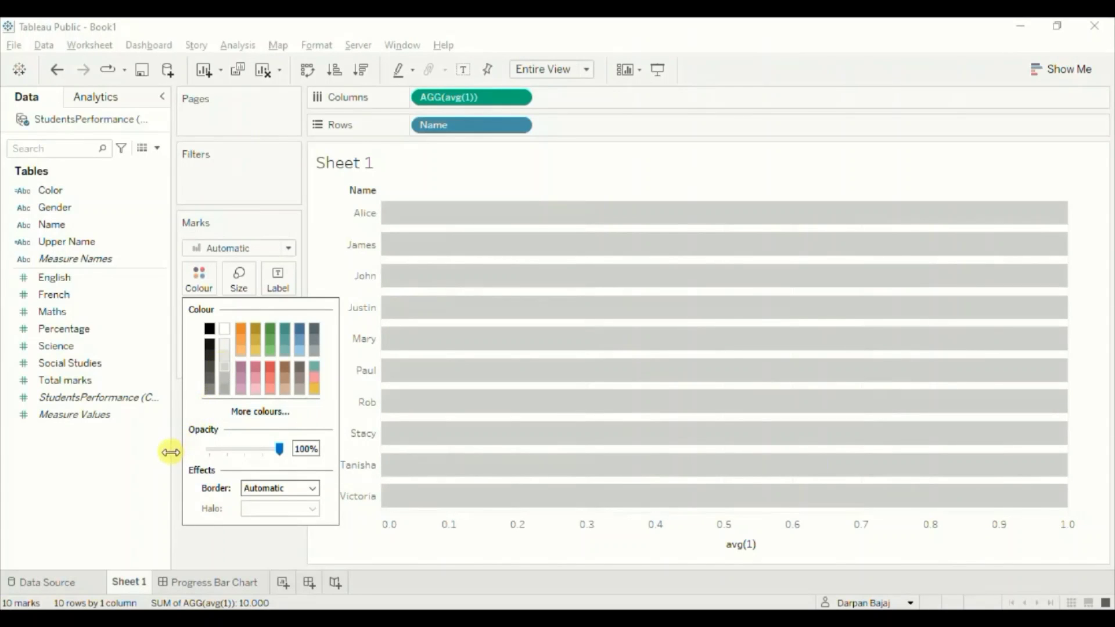
{"action": "left_click", "coordinate": [219, 542]}
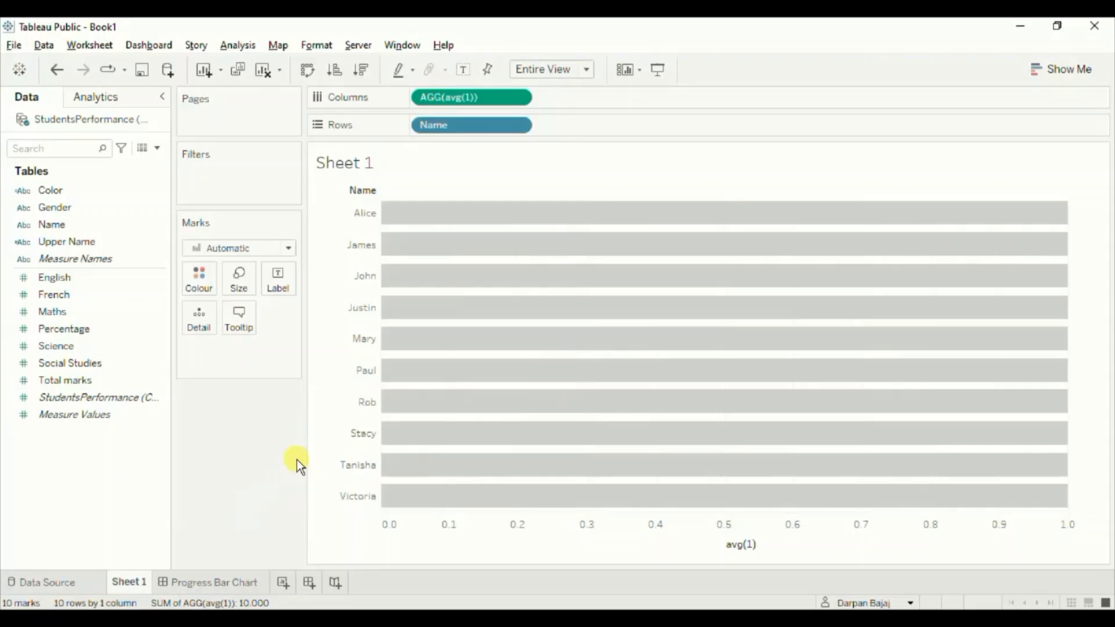
Step: Compare the grey bars with the finished Progress Bar Chart dashboard
{"action": "mouse_move", "coordinate": [389, 219]}
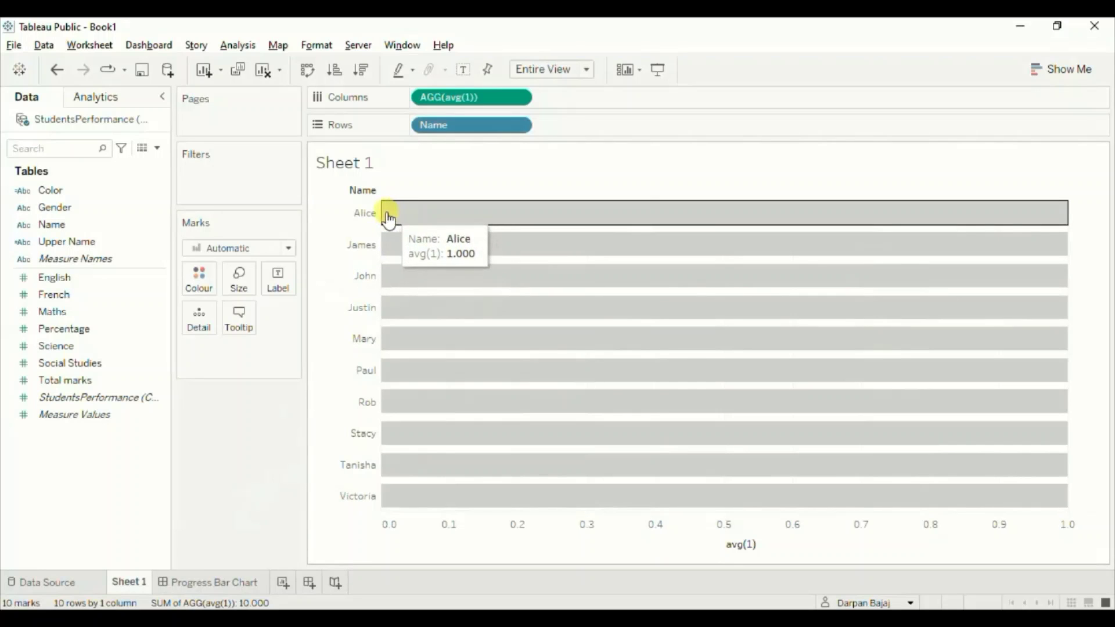
{"action": "mouse_move", "coordinate": [389, 278]}
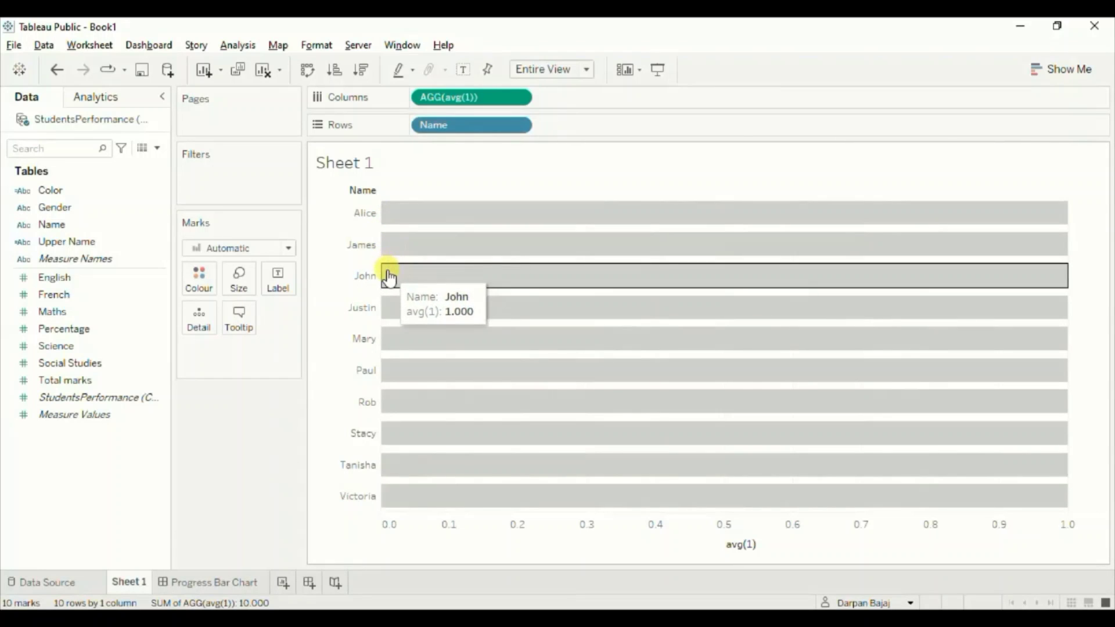
{"action": "left_click", "coordinate": [208, 584]}
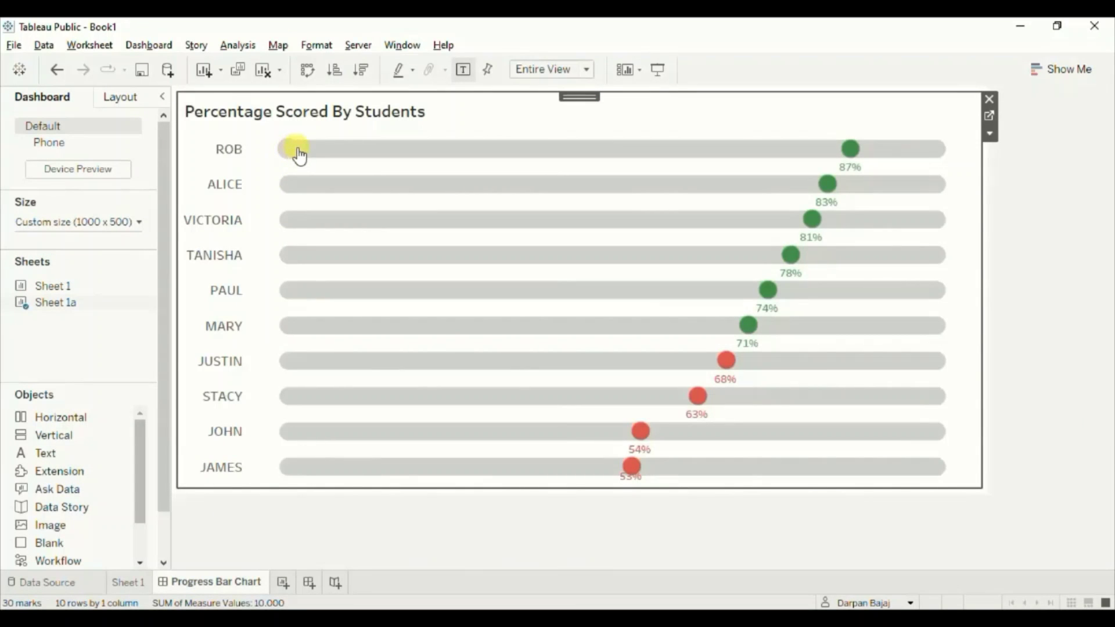
Step: Add an avg(0) calculation to Columns and drop it onto the avg(1) axis to share one Value axis
{"action": "left_click", "coordinate": [130, 582]}
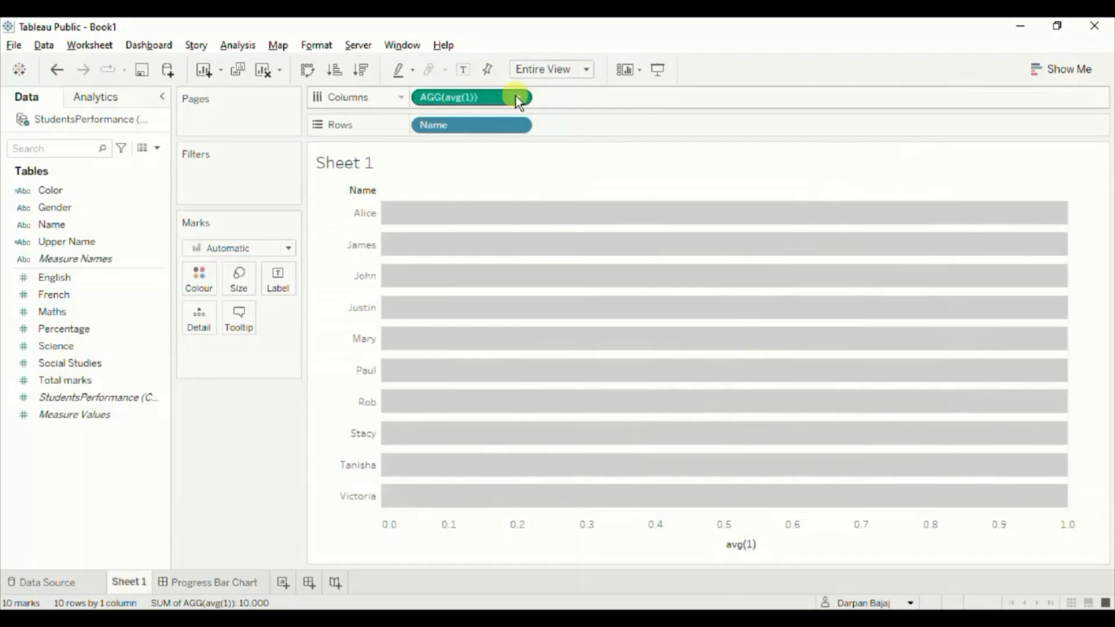
{"action": "double_click", "coordinate": [550, 95]}
{"action": "type", "text": "avg"}
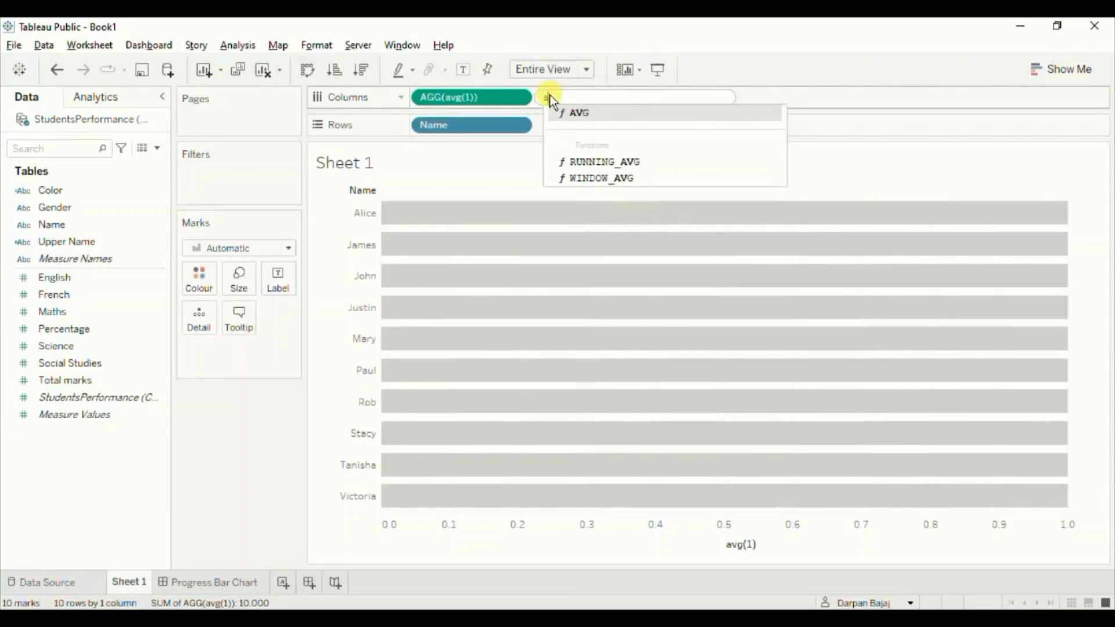
{"action": "type", "text": "(0)"}
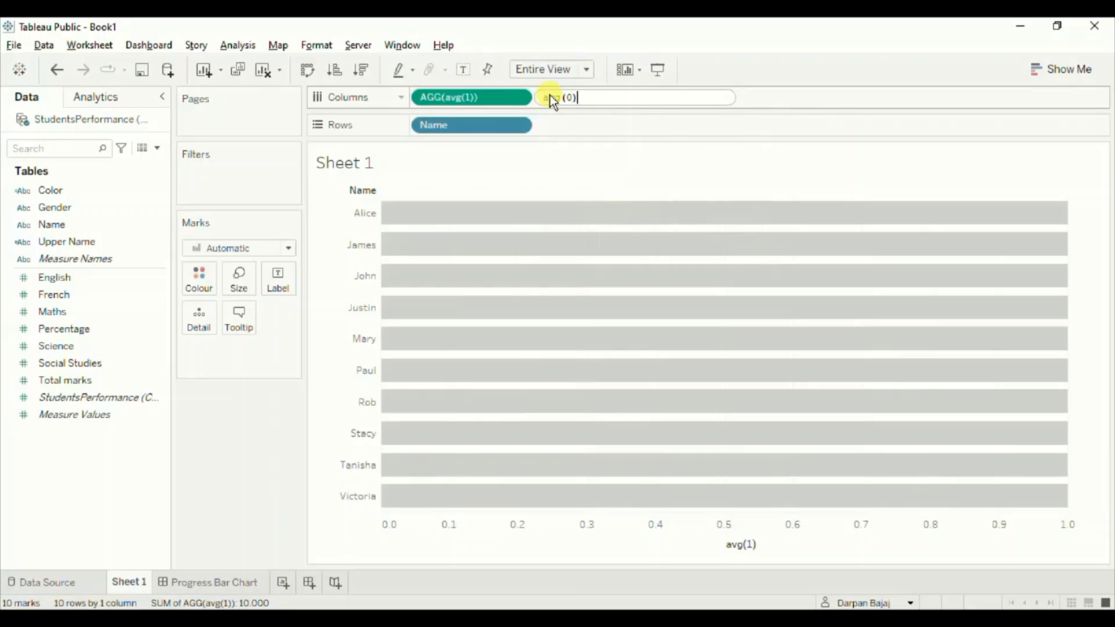
{"action": "key", "text": "Return"}
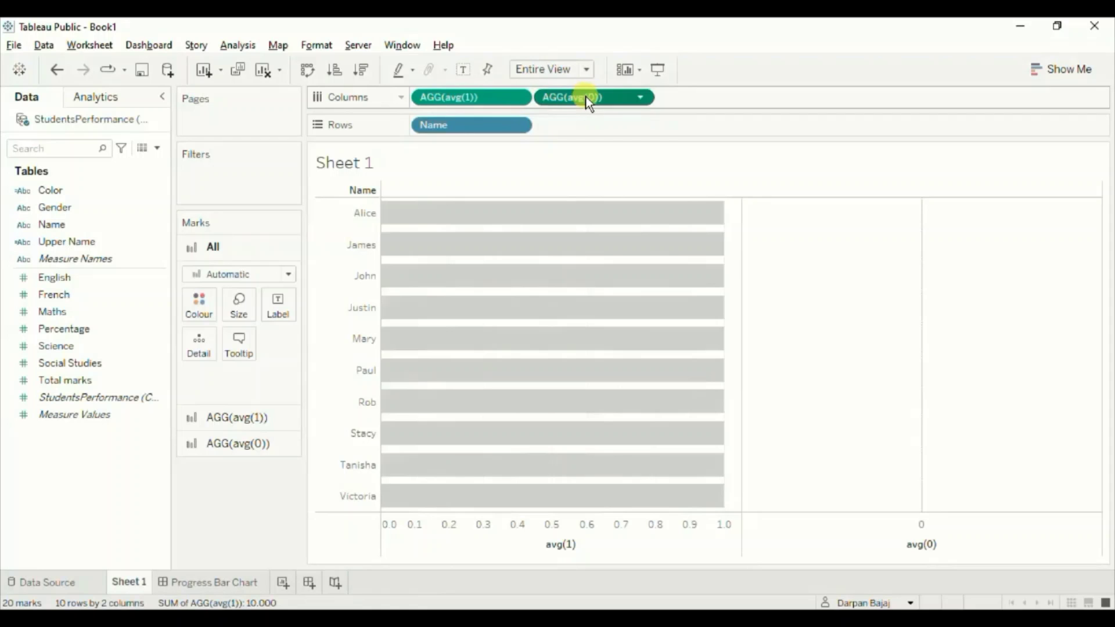
{"action": "left_click_drag", "start_coordinate": [585, 96], "coordinate": [514, 536]}
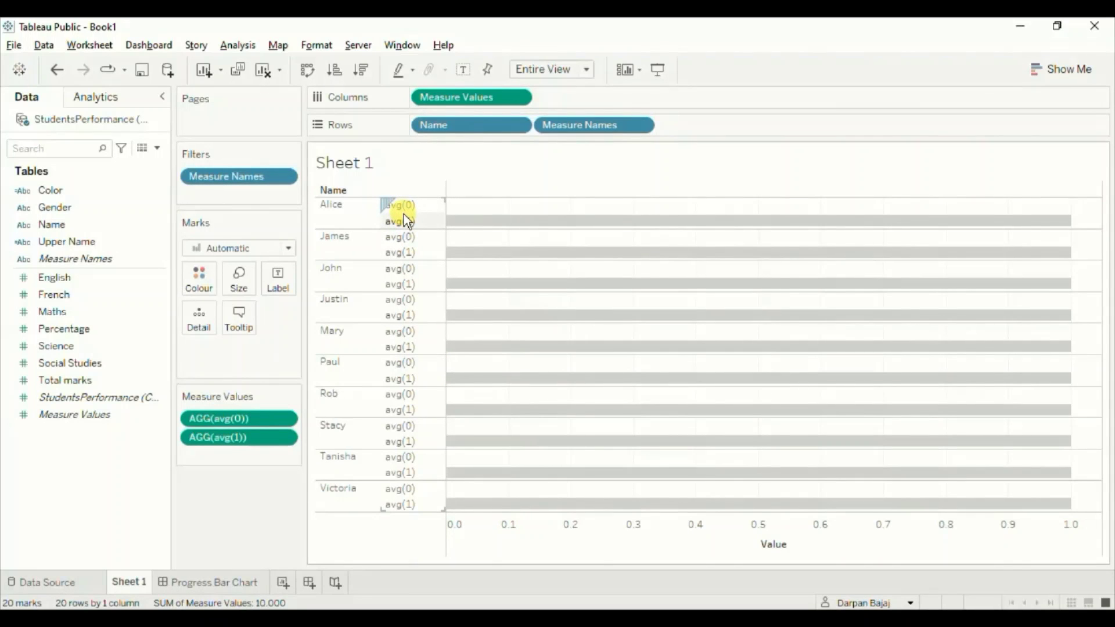
Step: Switch marks to Line, put Measure Names on Path, and raise Size to near maximum
{"action": "left_click", "coordinate": [290, 245]}
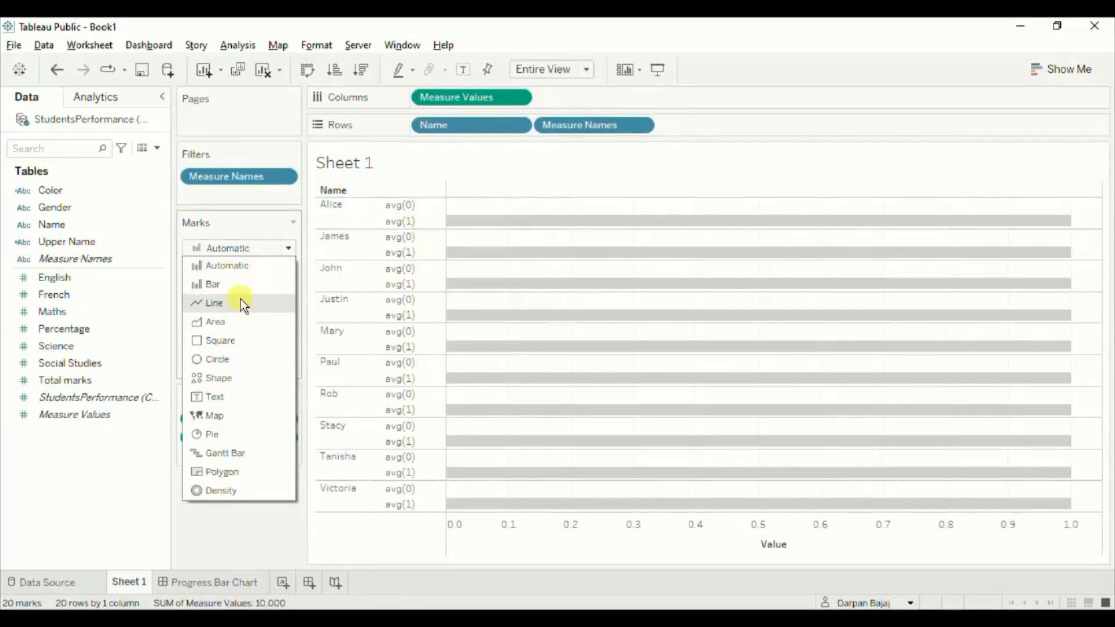
{"action": "left_click", "coordinate": [240, 302]}
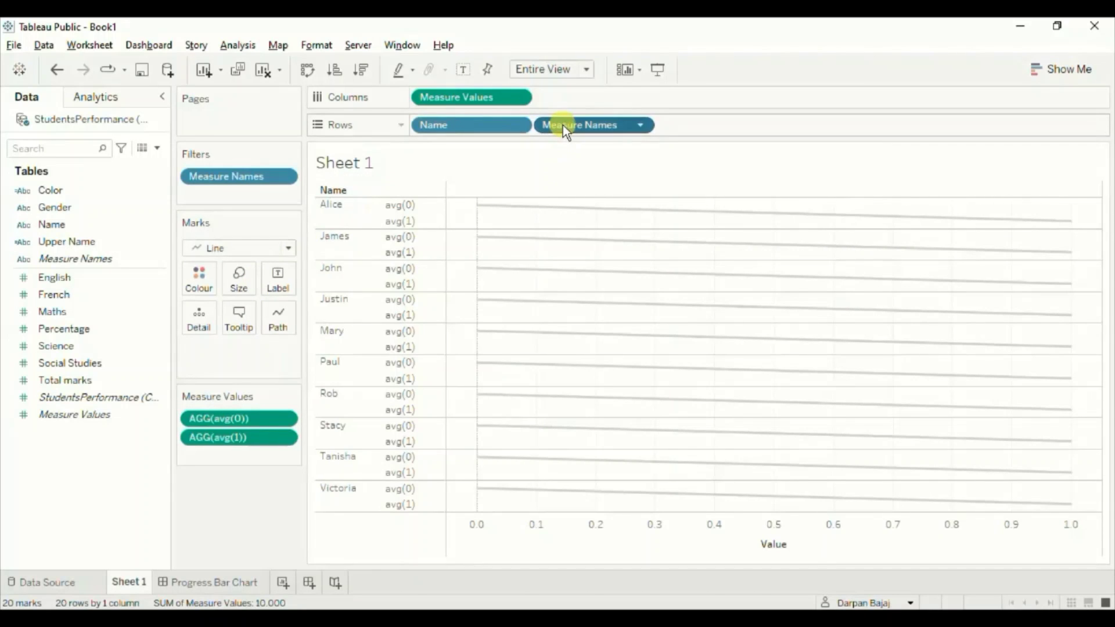
{"action": "left_click_drag", "start_coordinate": [563, 124], "coordinate": [271, 316]}
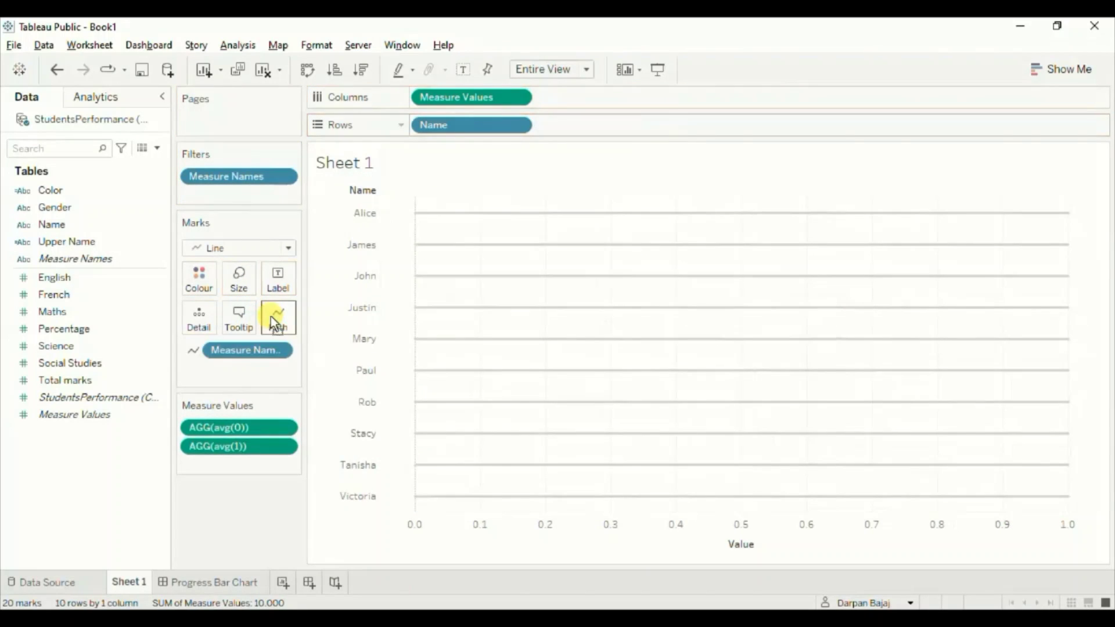
{"action": "left_click", "coordinate": [242, 283]}
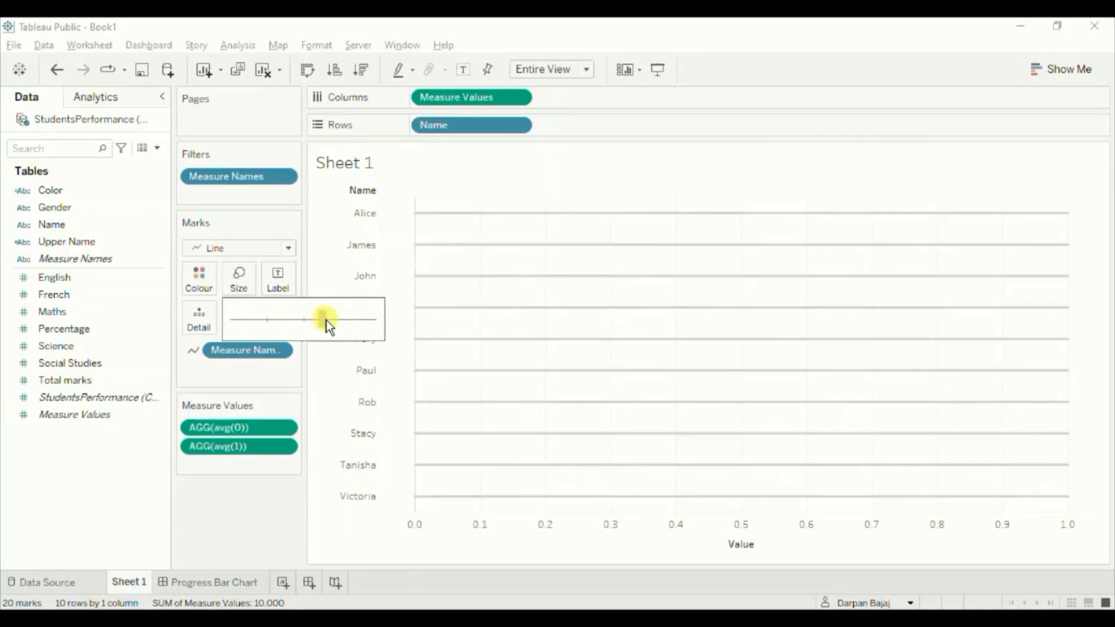
{"action": "left_click_drag", "start_coordinate": [326, 319], "coordinate": [361, 319]}
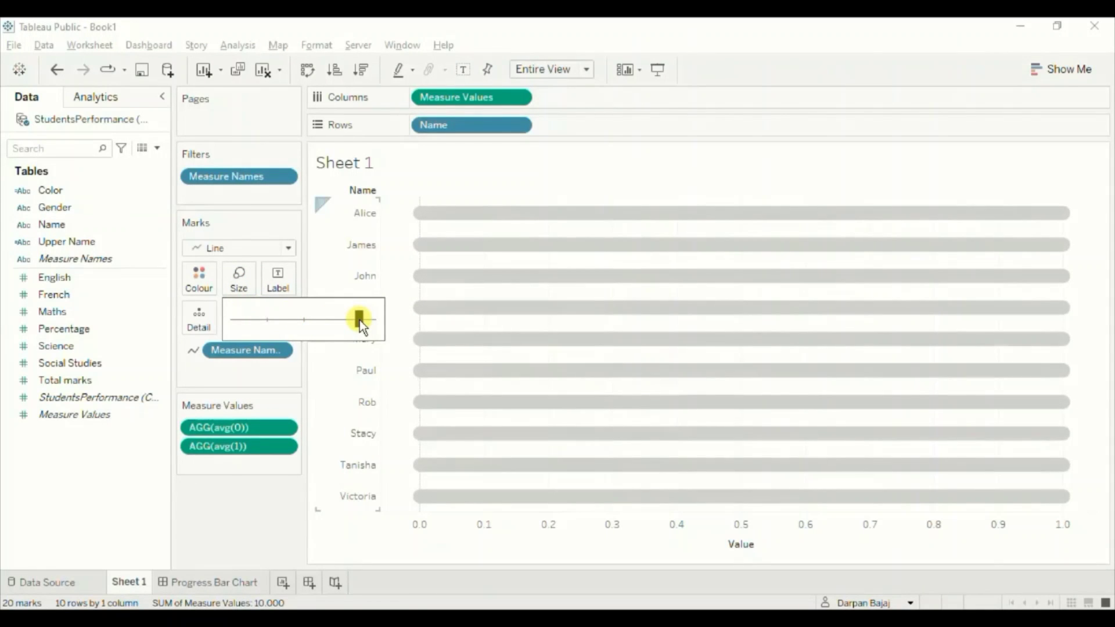
{"action": "left_click", "coordinate": [466, 171]}
Step: Uncheck Show tooltips in the Tooltip dialog
{"action": "mouse_move", "coordinate": [424, 217]}
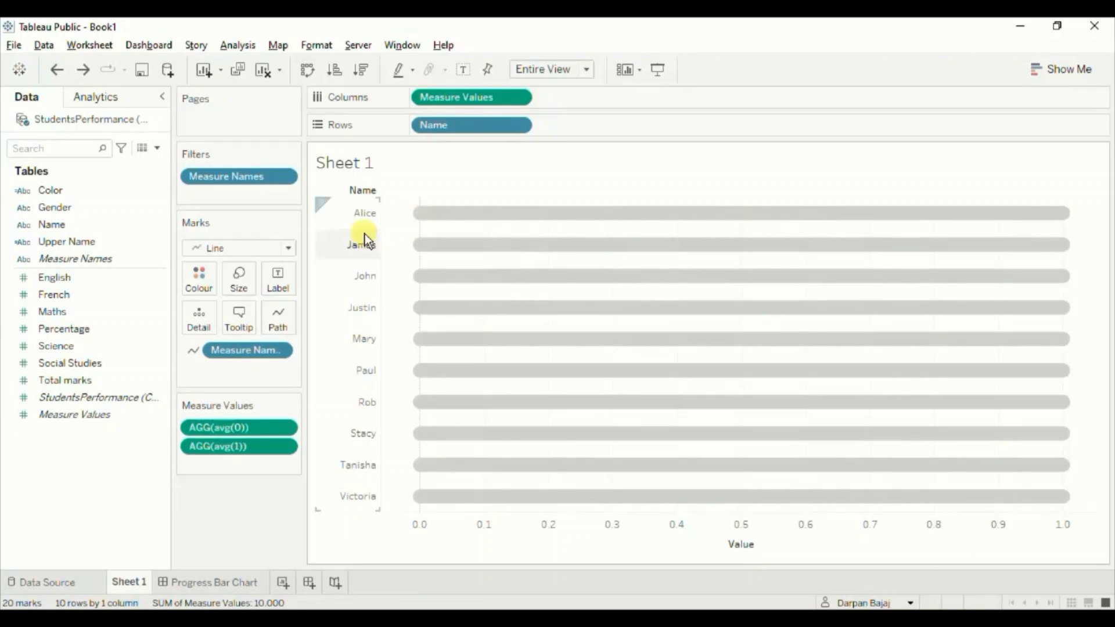
{"action": "left_click", "coordinate": [239, 316]}
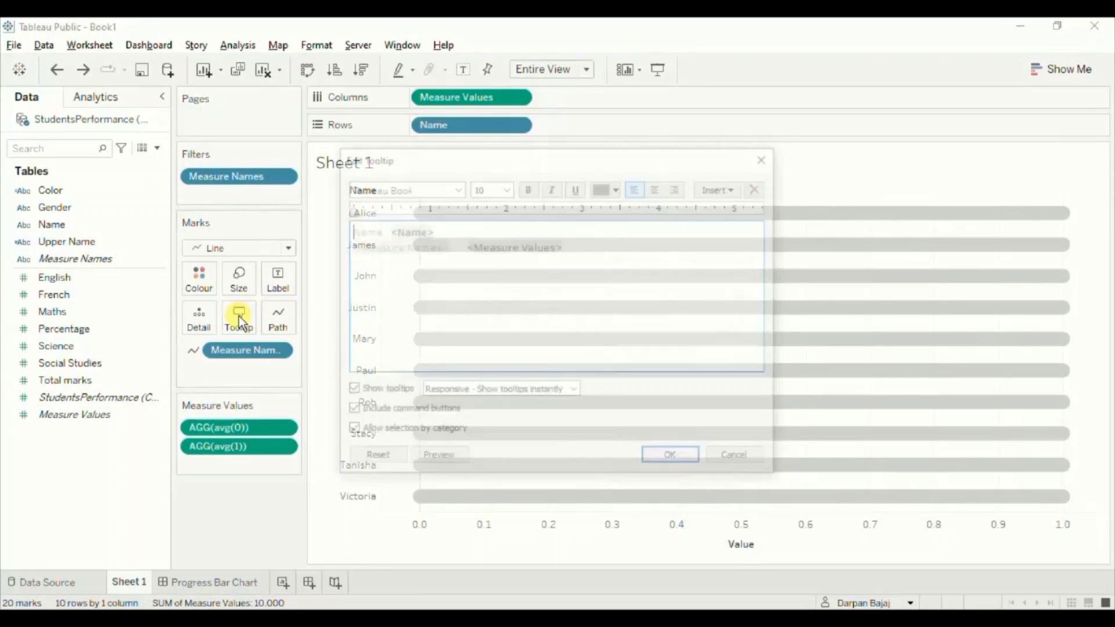
{"action": "left_click", "coordinate": [348, 392]}
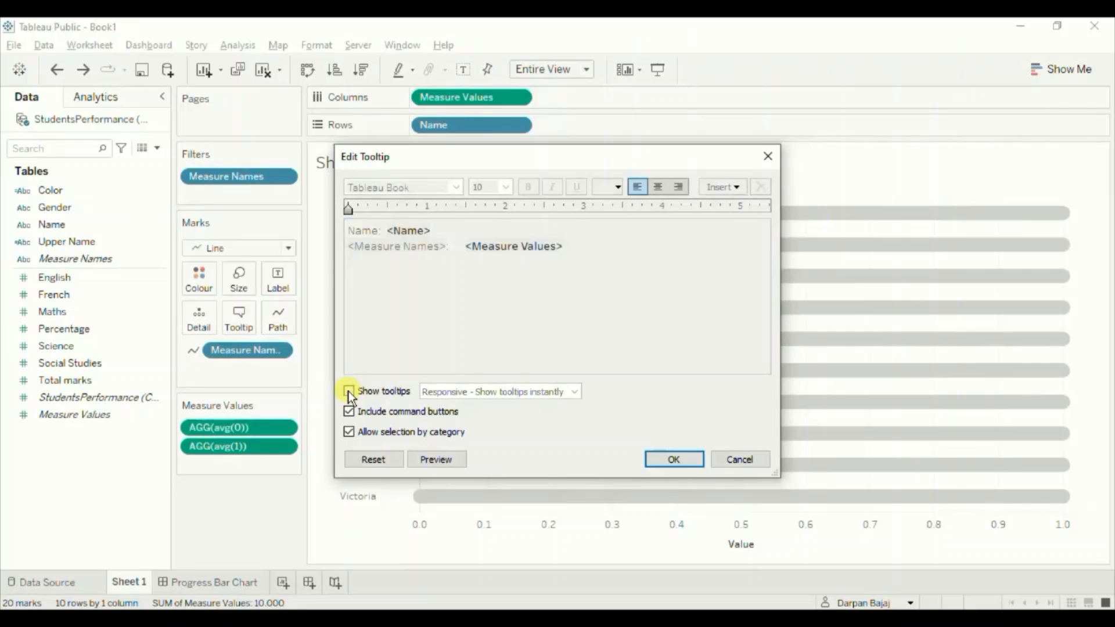
{"action": "left_click", "coordinate": [664, 459]}
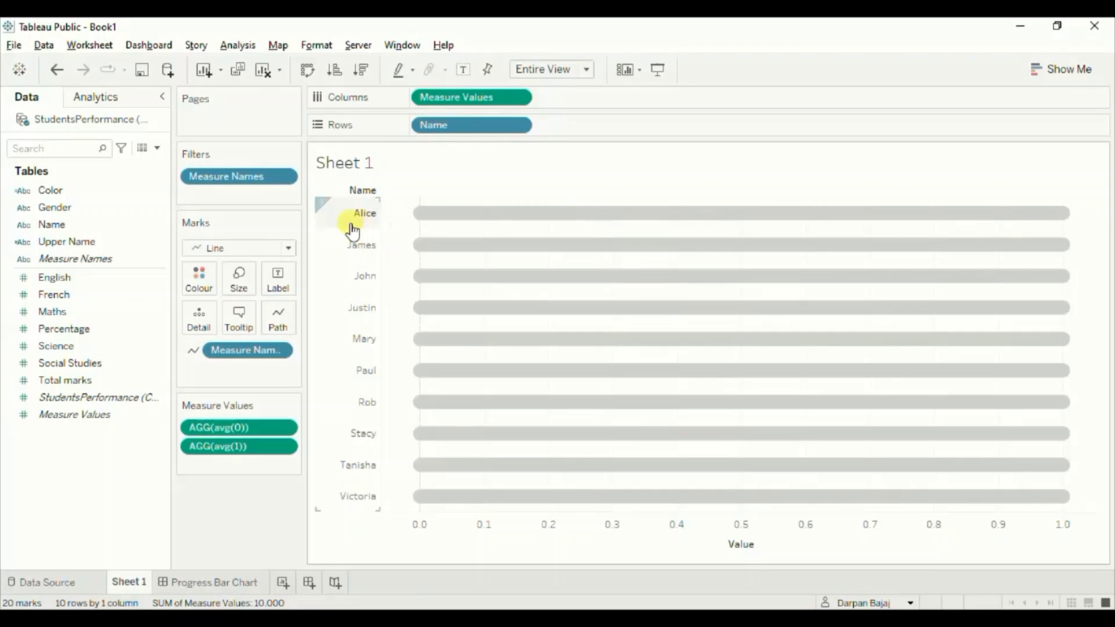
Step: Add Percentage to Columns as a dual axis synchronised with the Value axis
{"action": "left_click", "coordinate": [87, 329]}
{"action": "mouse_move", "coordinate": [77, 338]}
{"action": "left_mouse_down"}
{"action": "mouse_move", "coordinate": [364, 204]}
{"action": "mouse_move", "coordinate": [433, 158]}
{"action": "mouse_move", "coordinate": [581, 100]}
{"action": "left_mouse_up"}
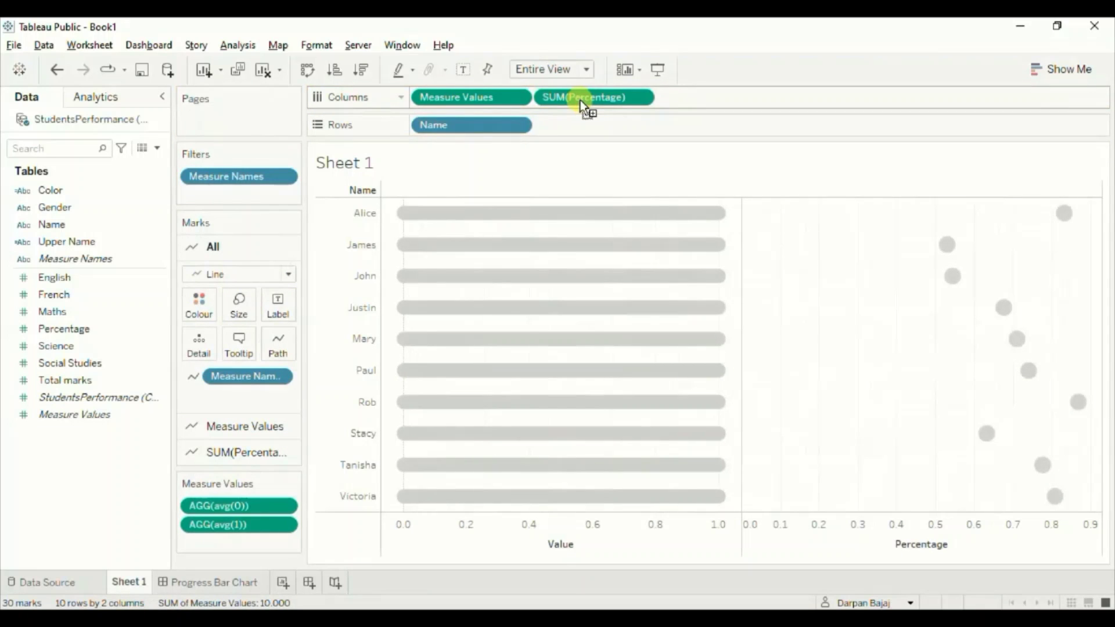
{"action": "left_click", "coordinate": [639, 97]}
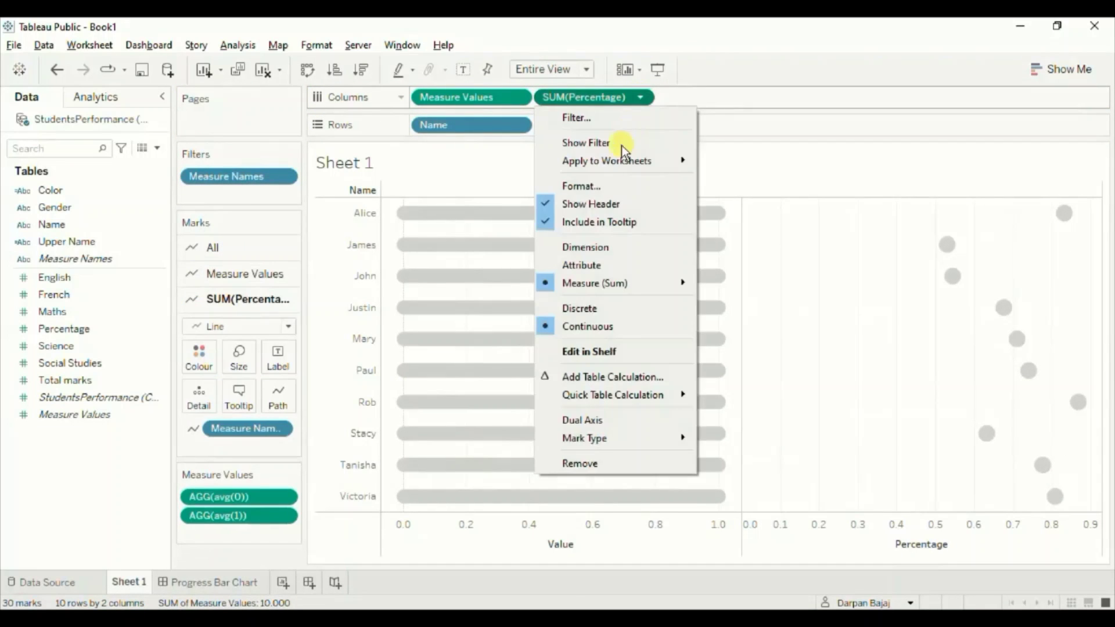
{"action": "left_click", "coordinate": [586, 418]}
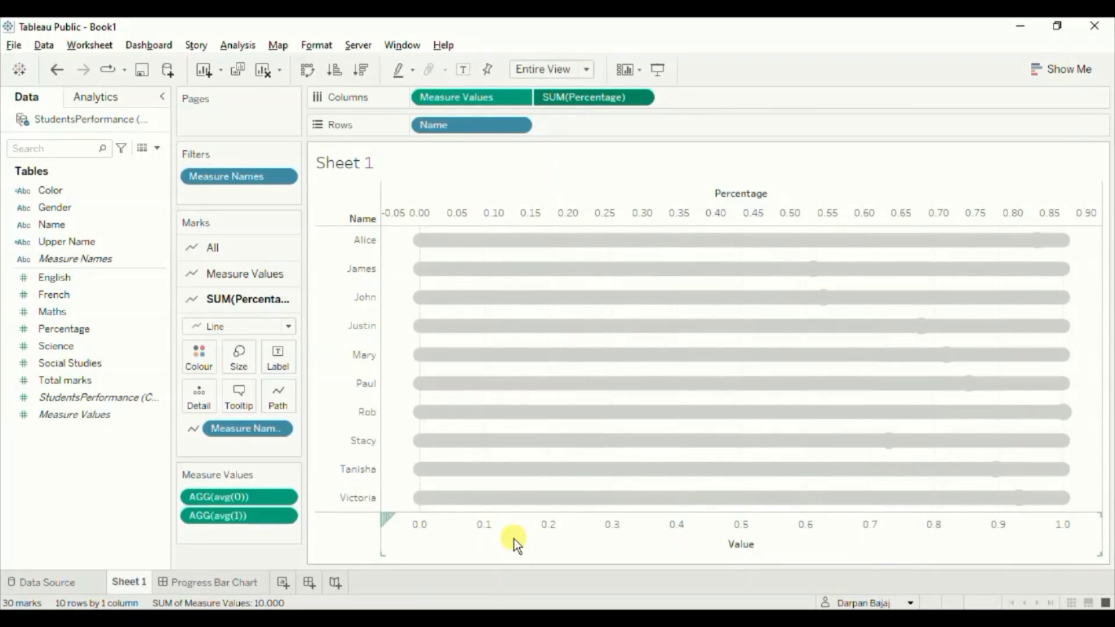
{"action": "right_click", "coordinate": [514, 522]}
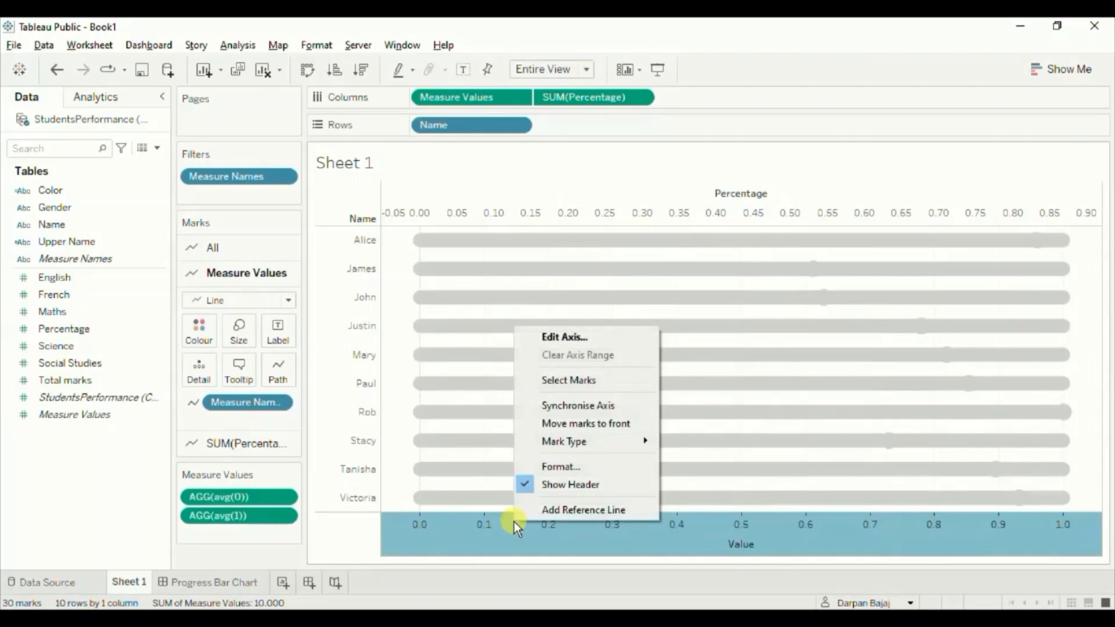
{"action": "left_click", "coordinate": [558, 409]}
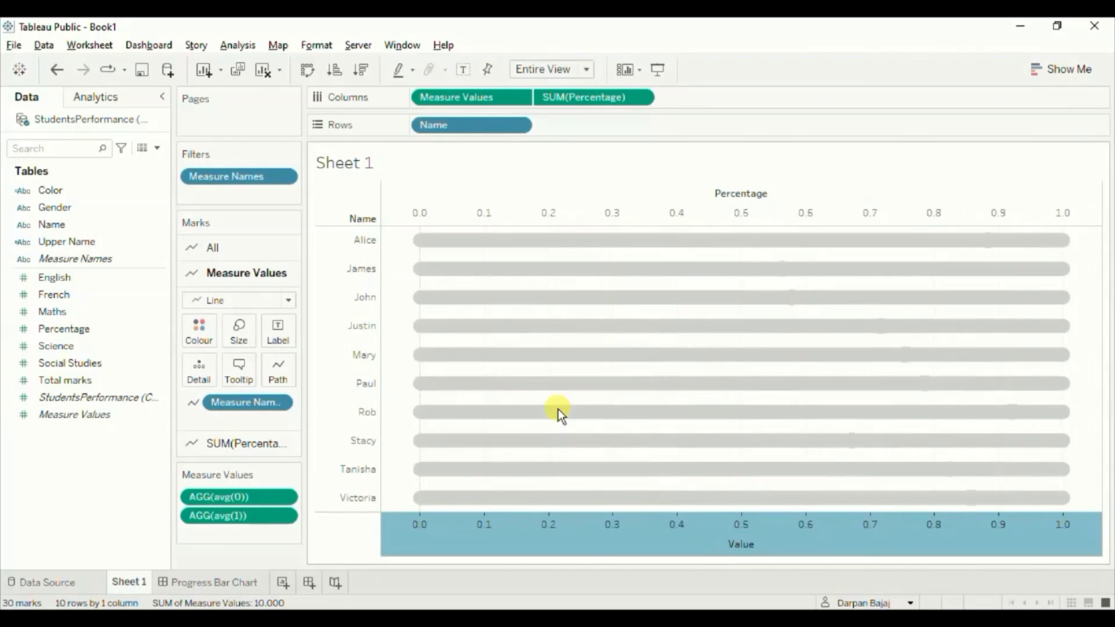
Step: Set the Percentage marks to Circle and enlarge their size
{"action": "left_click", "coordinate": [219, 442]}
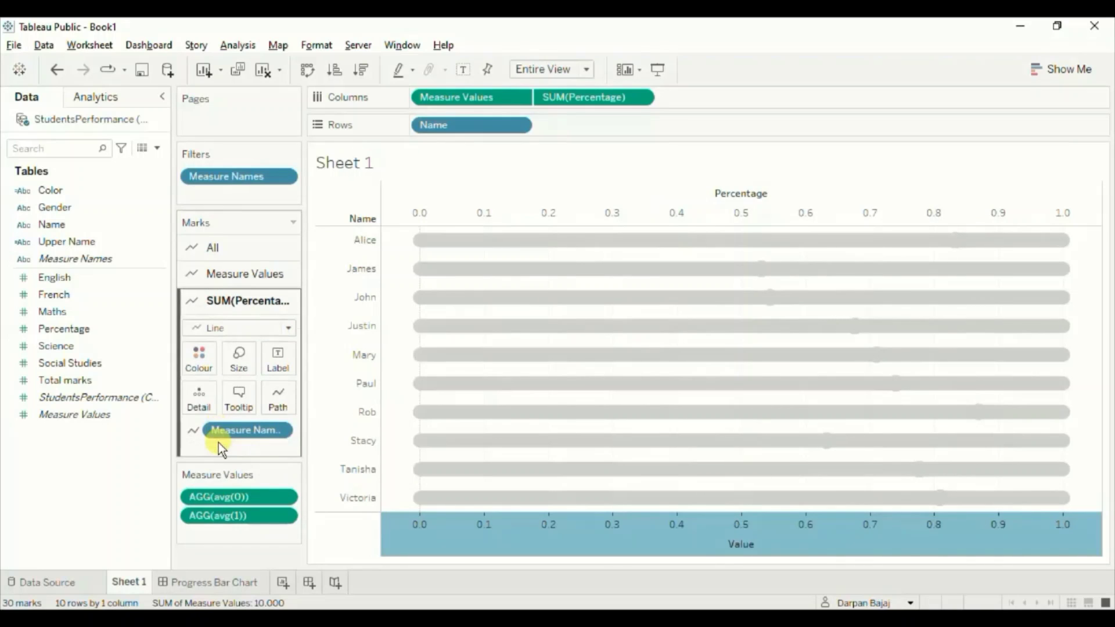
{"action": "left_click", "coordinate": [228, 327]}
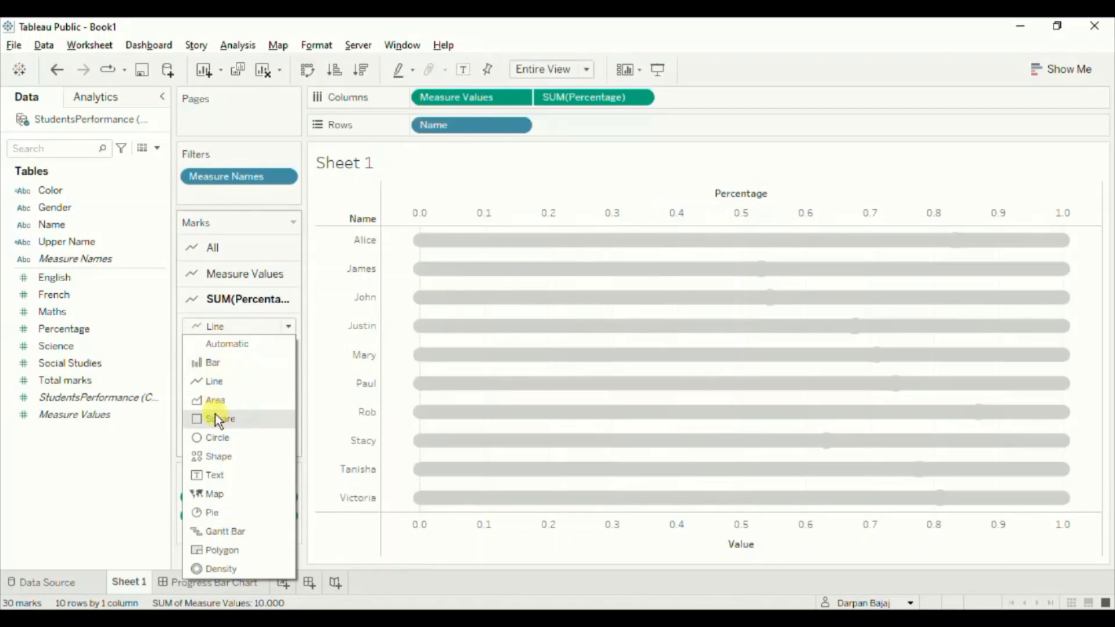
{"action": "left_click", "coordinate": [215, 437]}
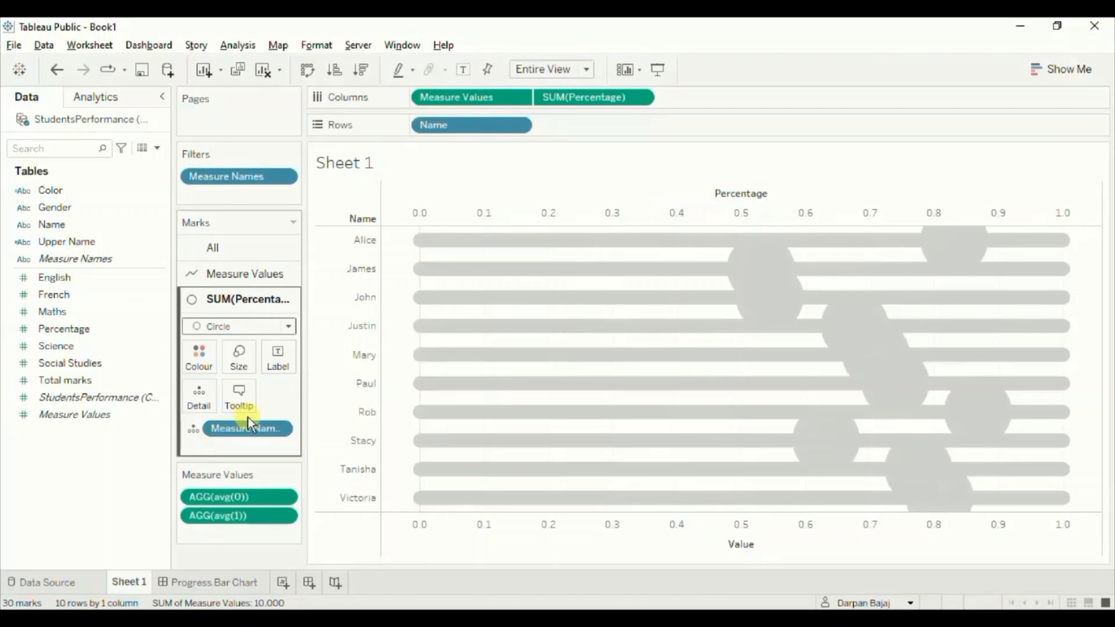
{"action": "left_click", "coordinate": [240, 359]}
{"action": "left_click", "coordinate": [261, 397]}
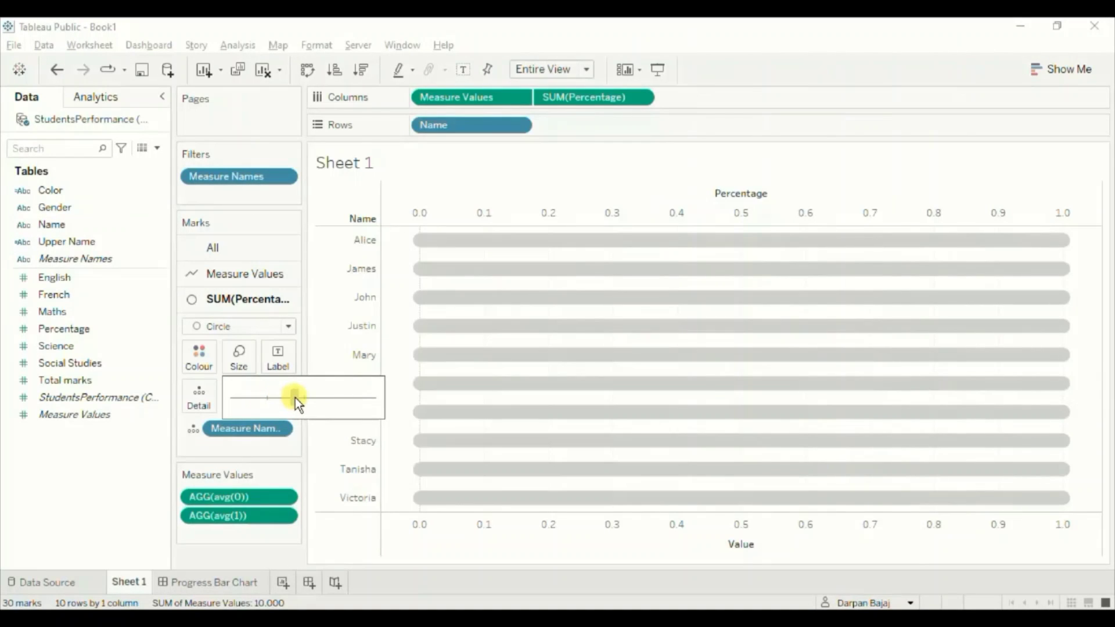
{"action": "left_click_drag", "start_coordinate": [302, 399], "coordinate": [316, 396]}
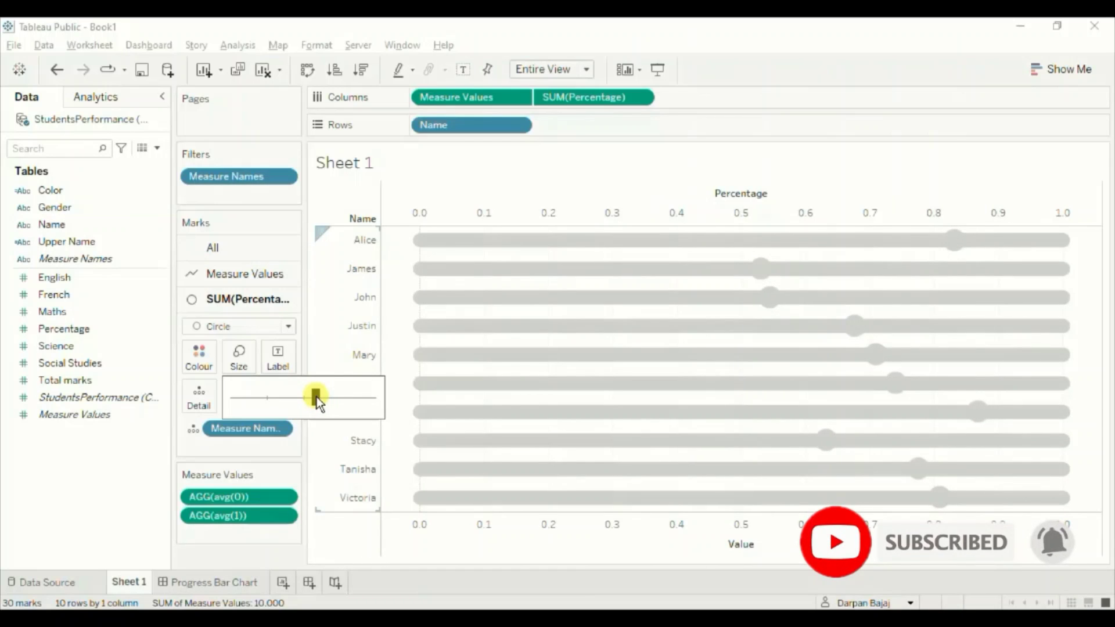
Step: Set the SUM(Percentage) marks colour to the dark blue swatch
{"action": "left_click", "coordinate": [207, 359]}
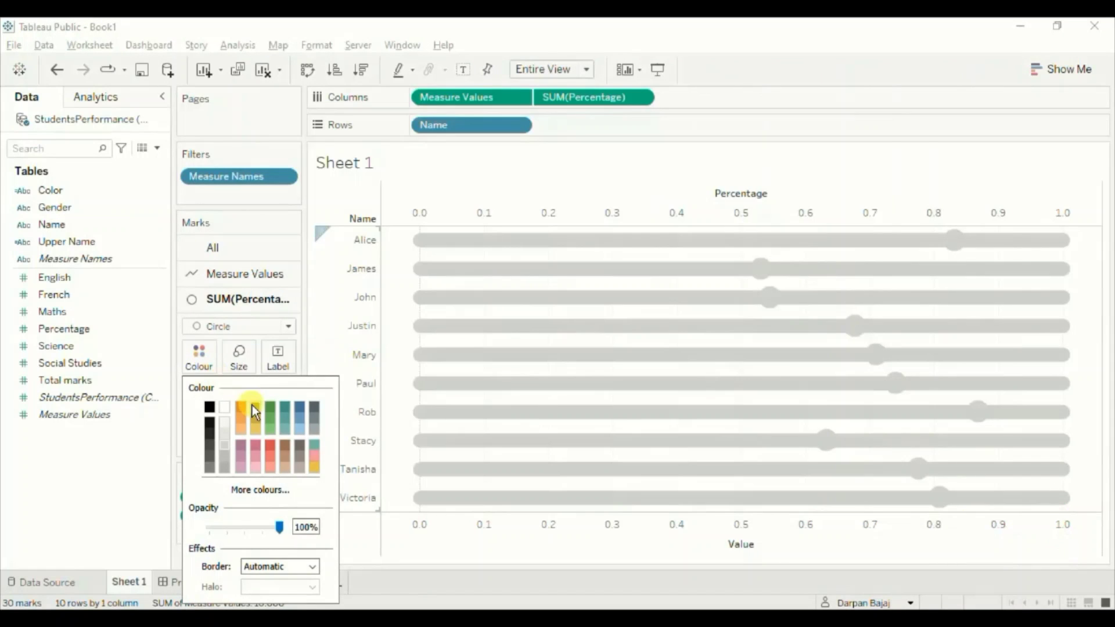
{"action": "left_click", "coordinate": [297, 409]}
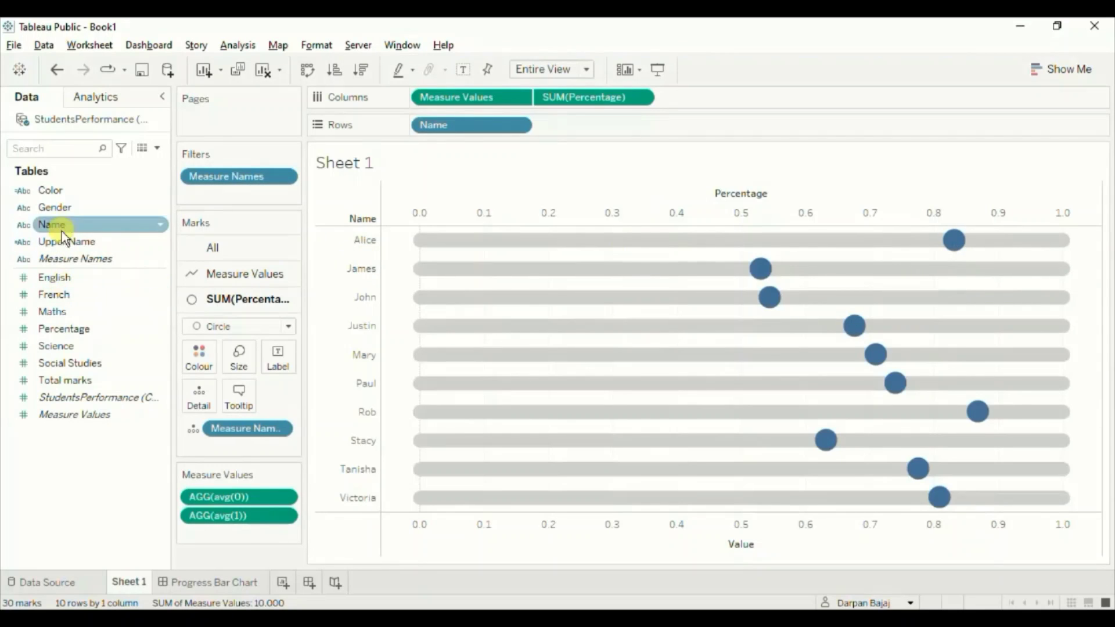
Step: Label the circles with Percentage, formatted as a percentage with 0 decimal places (e.g. 83%)
{"action": "left_click_drag", "start_coordinate": [54, 327], "coordinate": [278, 357]}
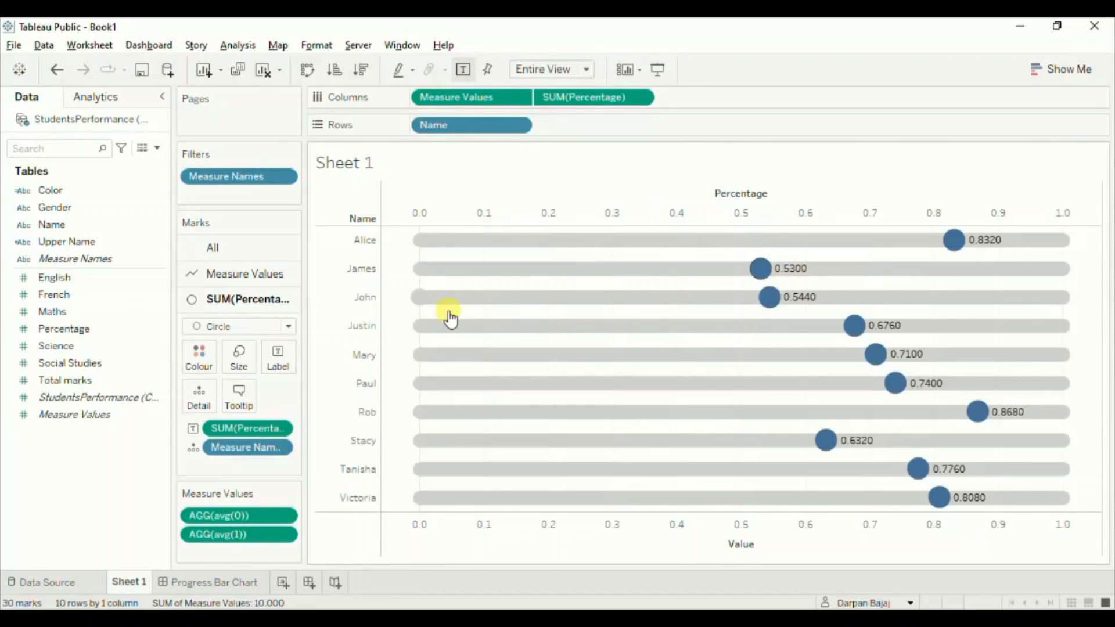
{"action": "right_click", "coordinate": [240, 430]}
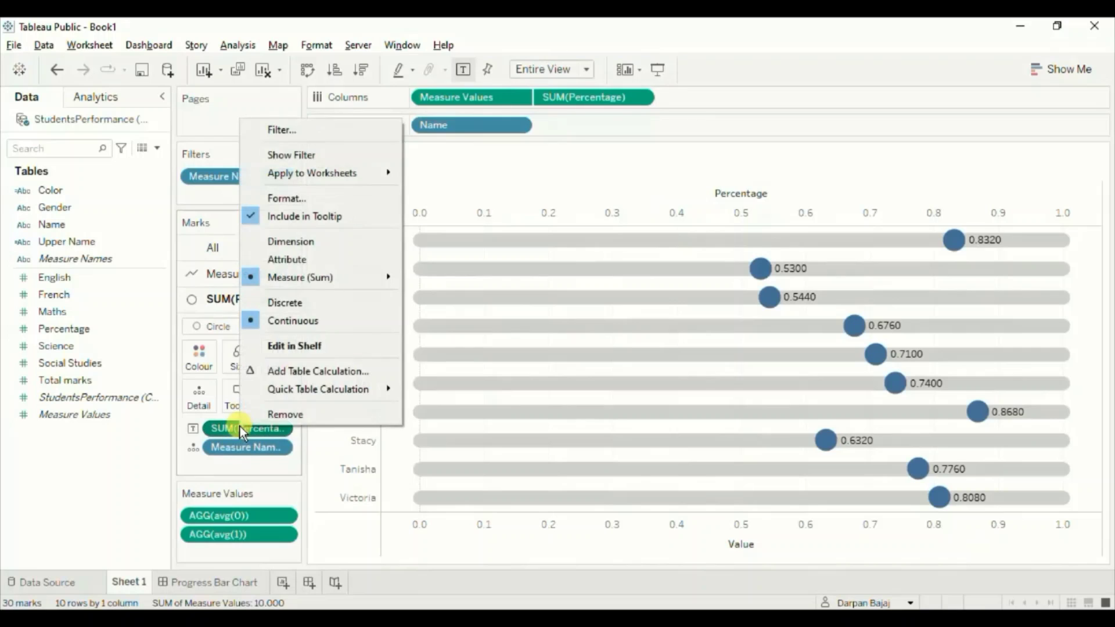
{"action": "left_click", "coordinate": [281, 200]}
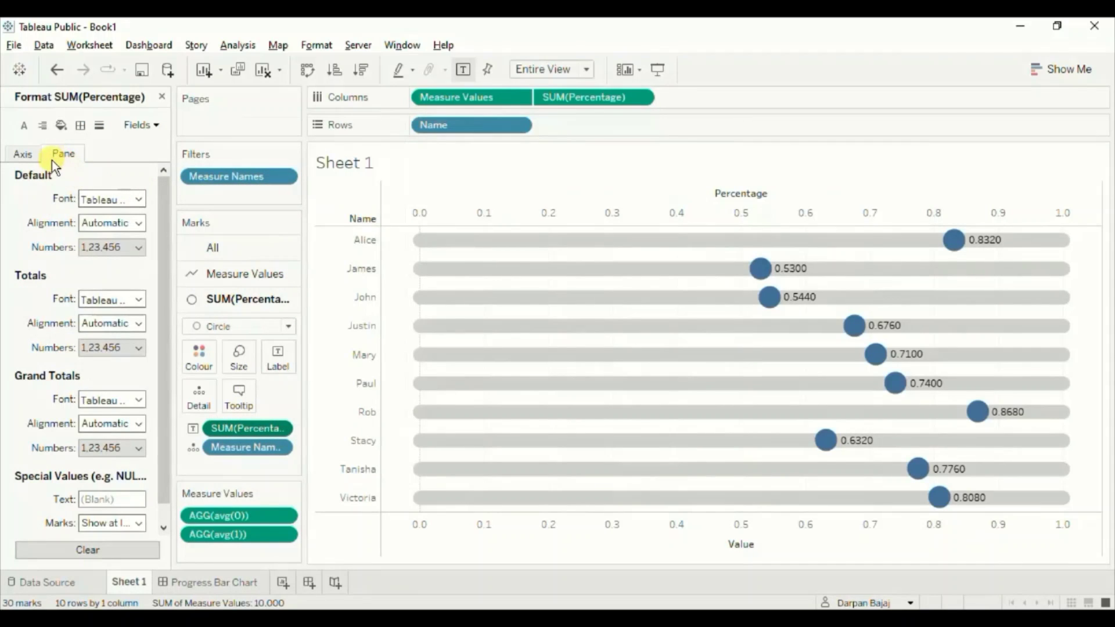
{"action": "left_click", "coordinate": [100, 248]}
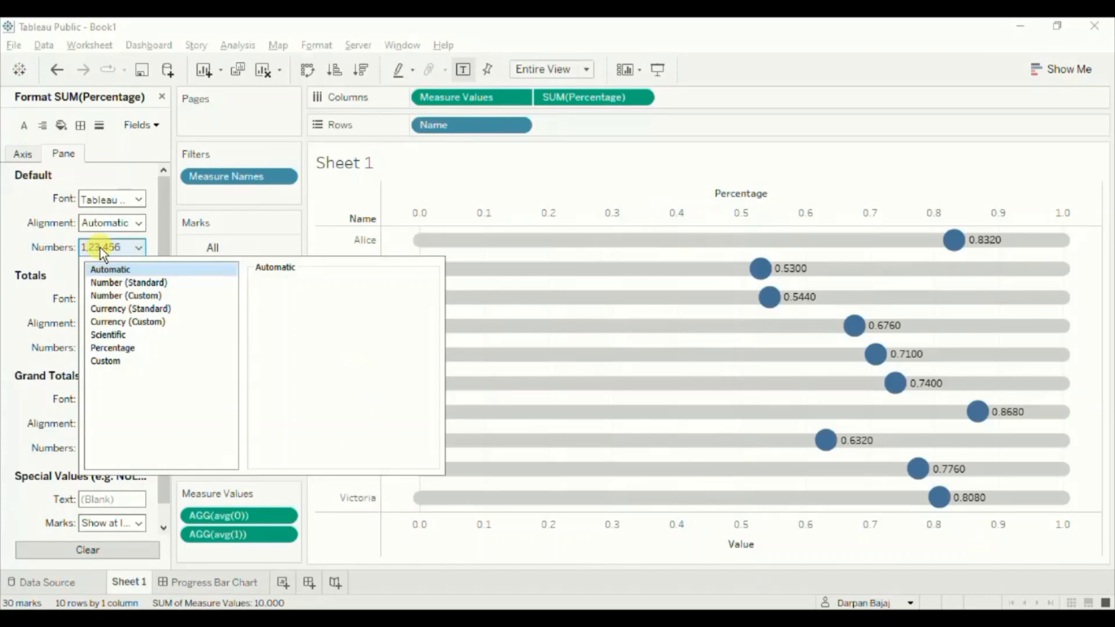
{"action": "left_click", "coordinate": [114, 347]}
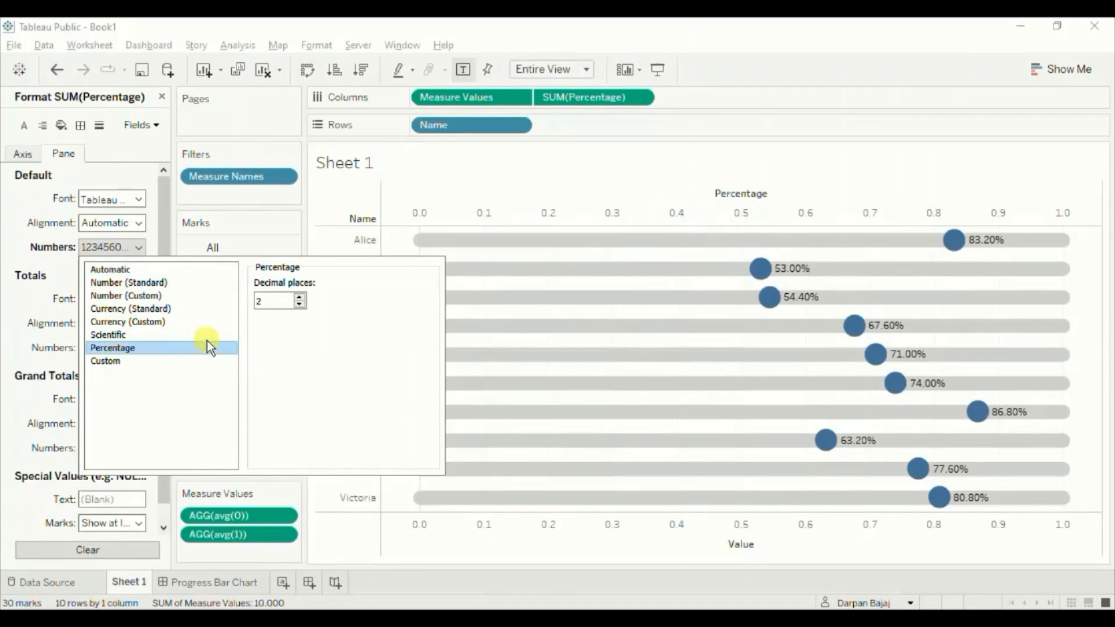
{"action": "left_click", "coordinate": [299, 304]}
{"action": "left_click", "coordinate": [299, 305]}
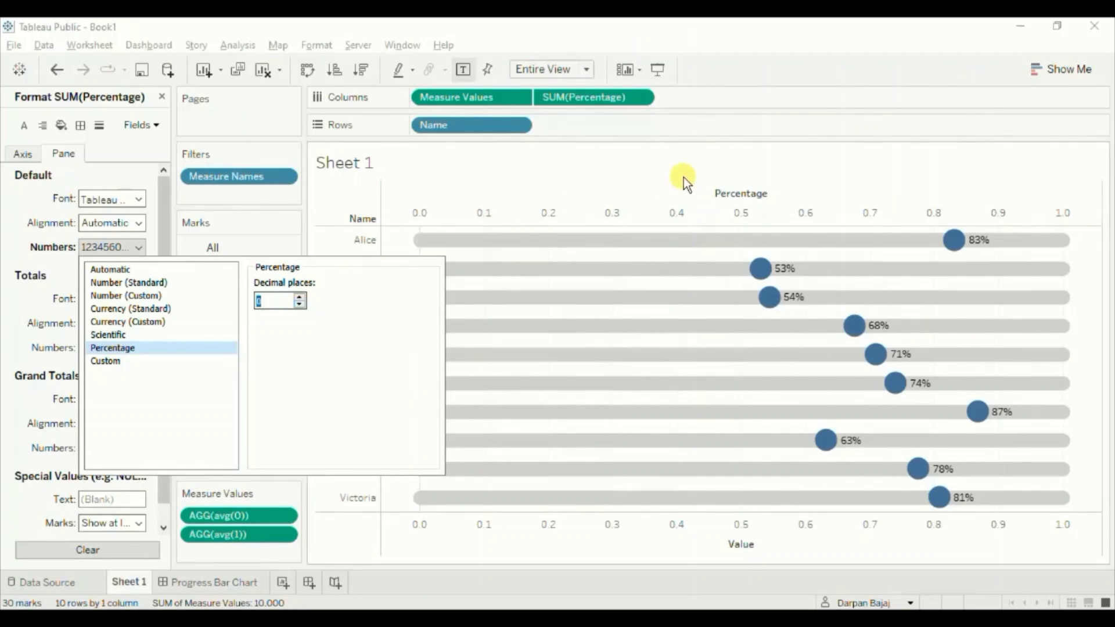
{"action": "left_click", "coordinate": [698, 137]}
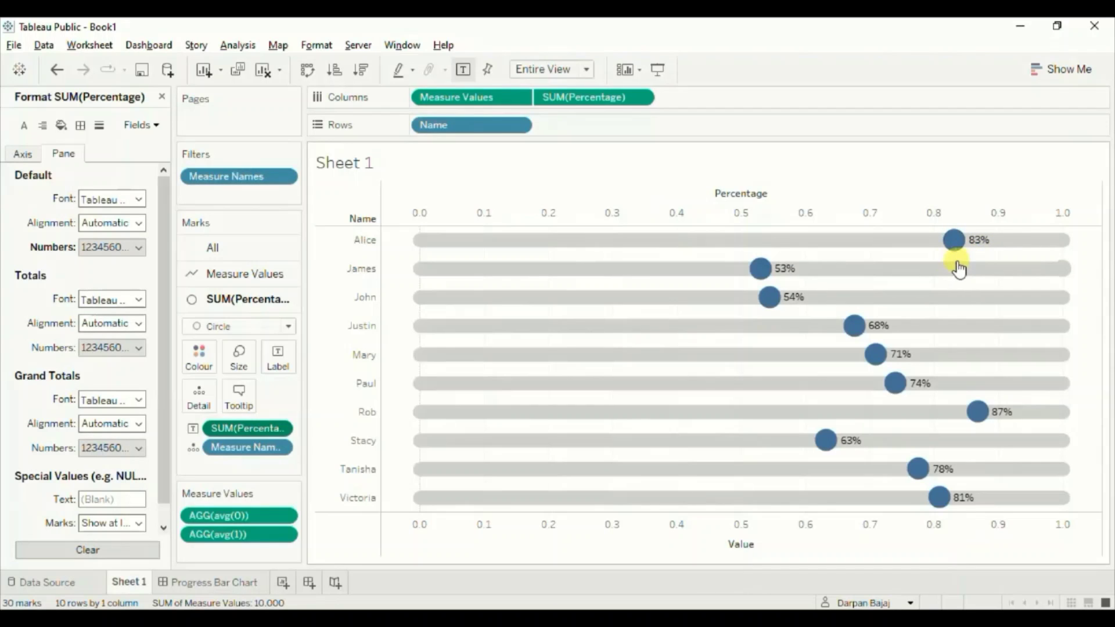
Step: Set the percentage label alignment to bottom vertical and centre horizontal
{"action": "left_click", "coordinate": [281, 360]}
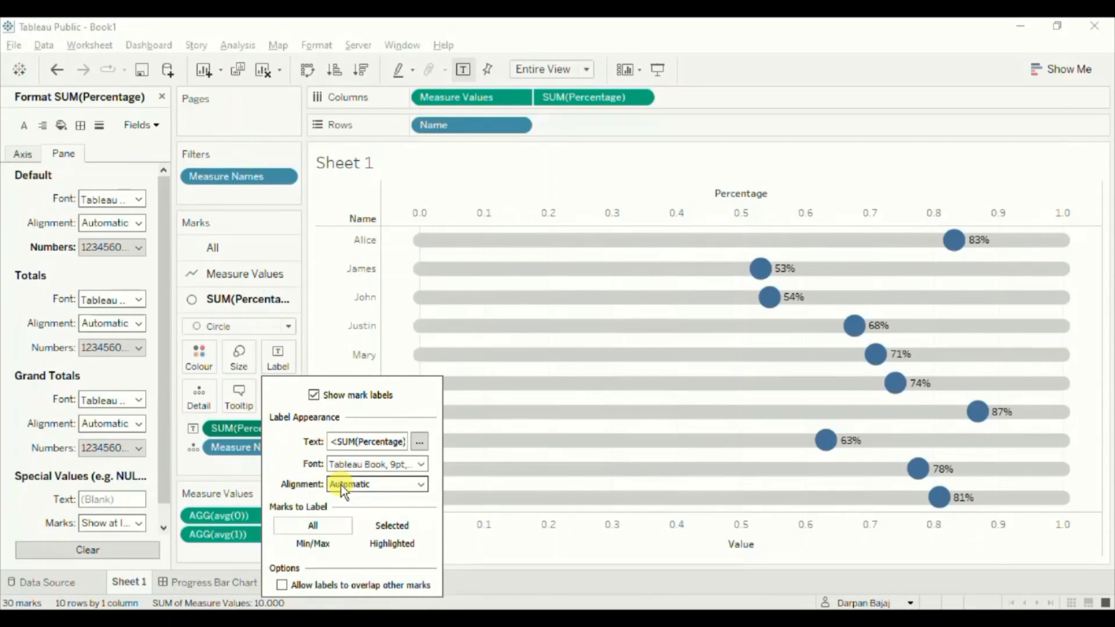
{"action": "left_click", "coordinate": [420, 486]}
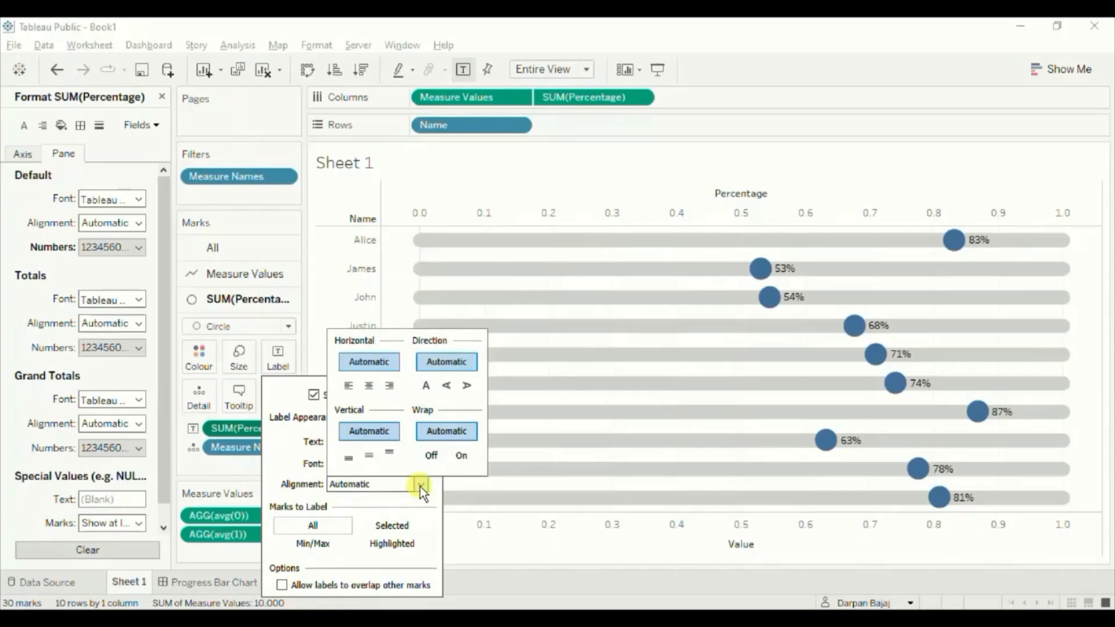
{"action": "left_click", "coordinate": [347, 459]}
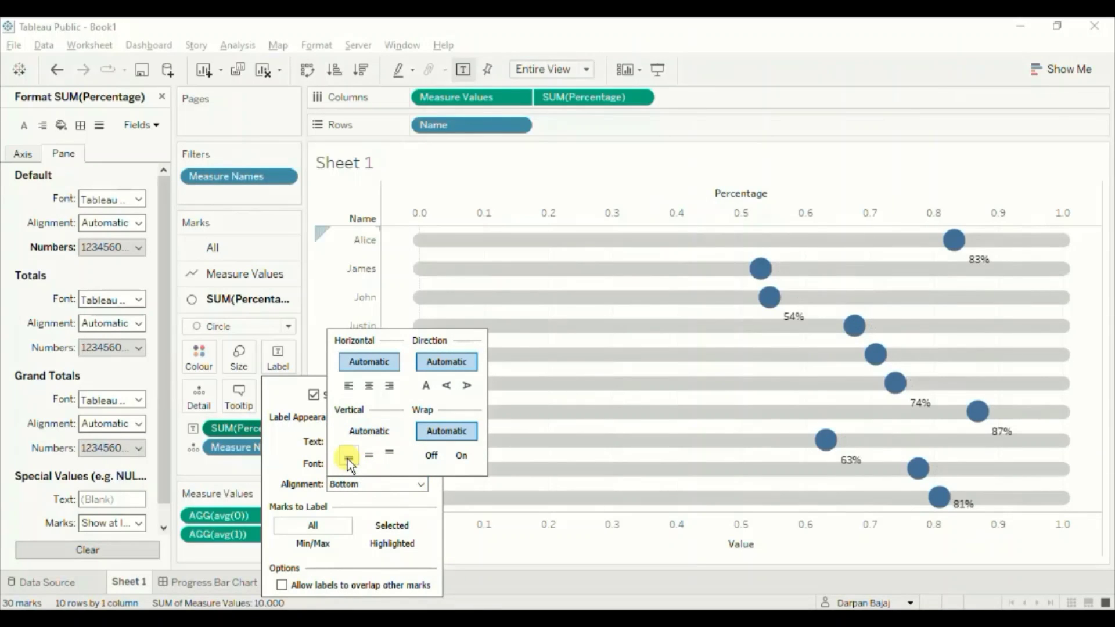
{"action": "left_click", "coordinate": [370, 385]}
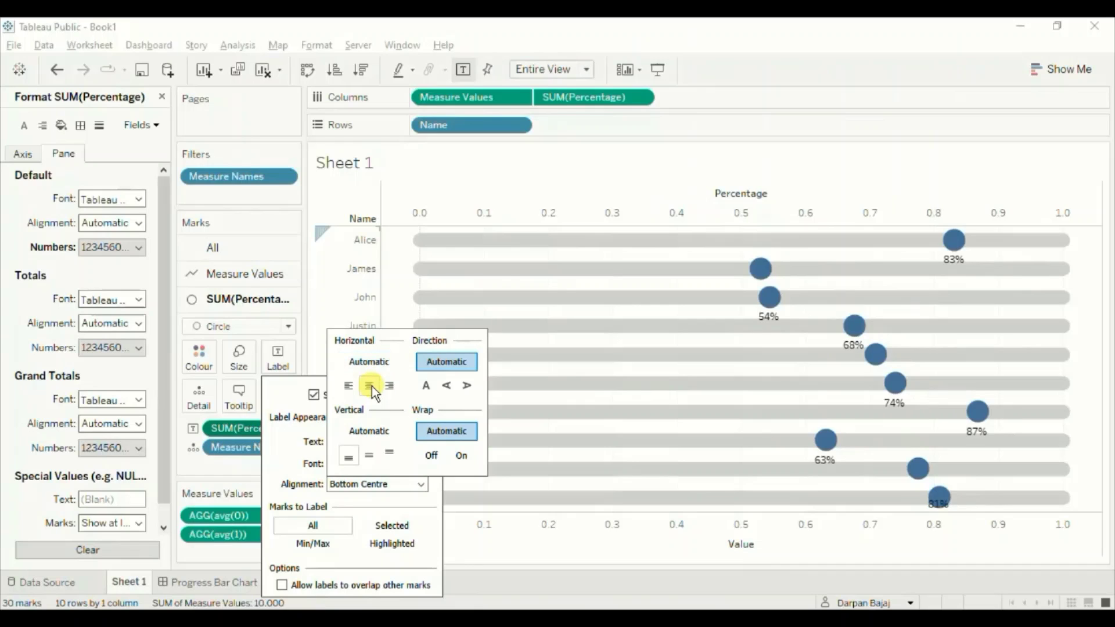
{"action": "left_click", "coordinate": [528, 538]}
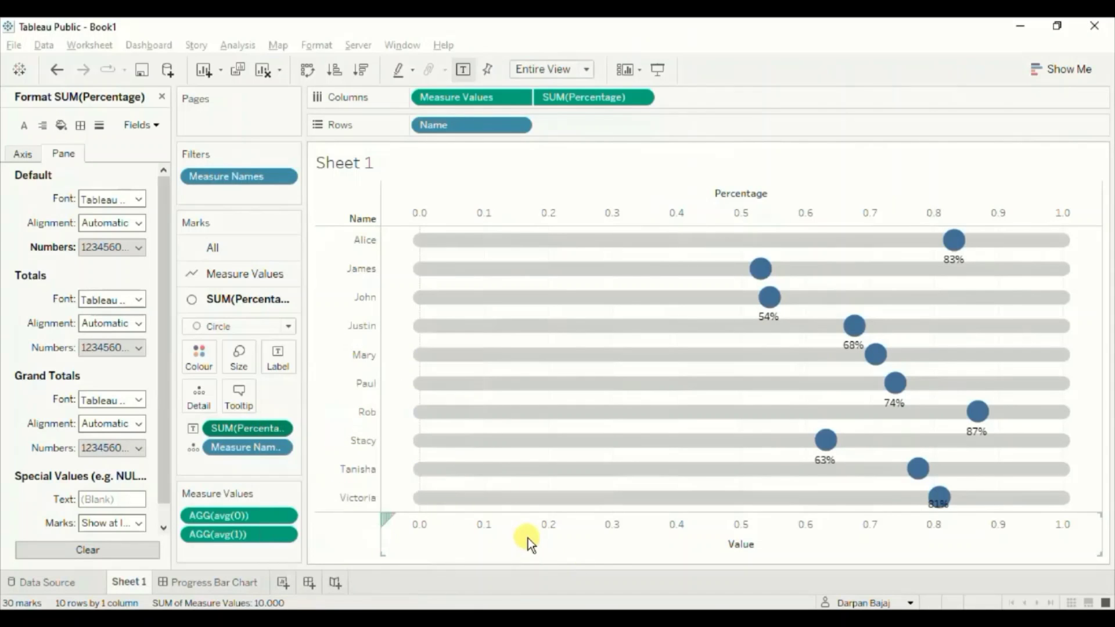
{"action": "left_click", "coordinate": [528, 538]}
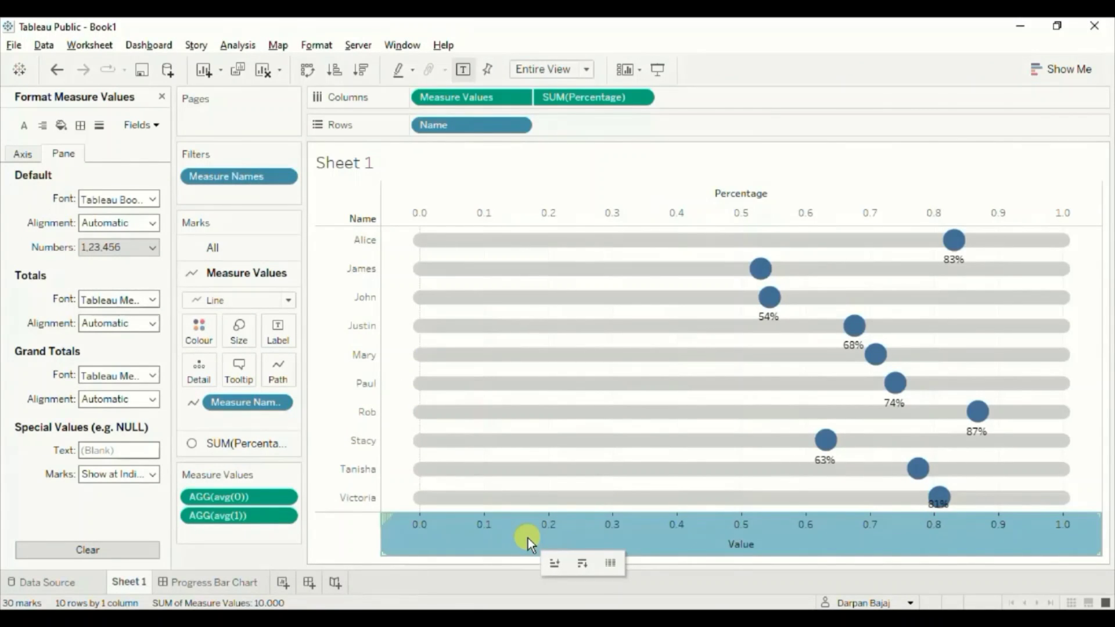
Step: Uncheck Show Header on the Value axis and hide the Name field label for rows
{"action": "right_click", "coordinate": [528, 538]}
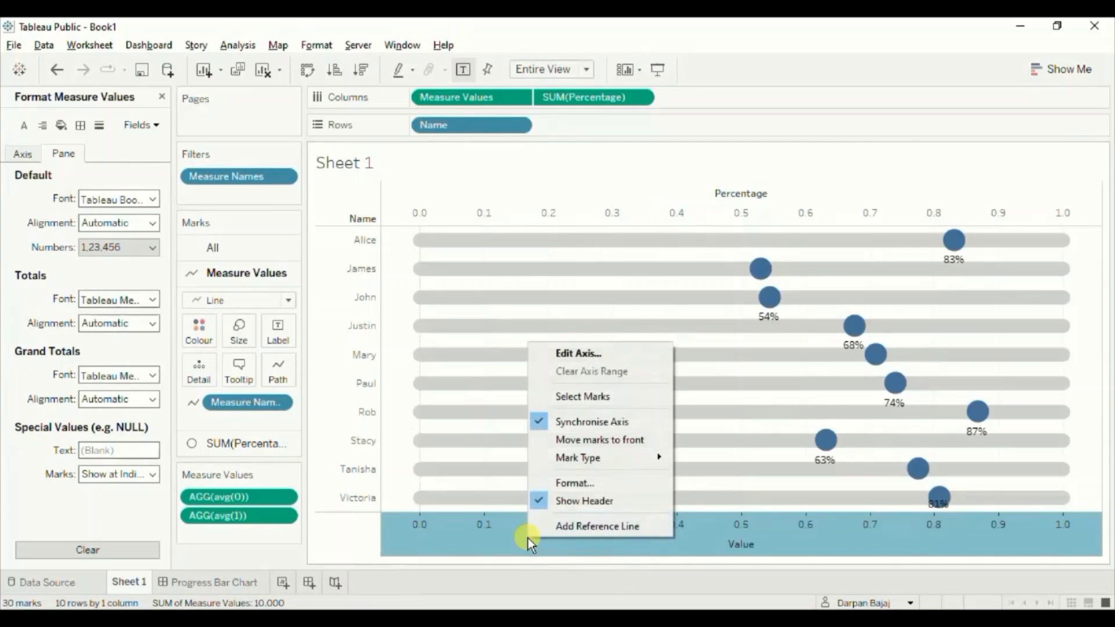
{"action": "left_click", "coordinate": [562, 500]}
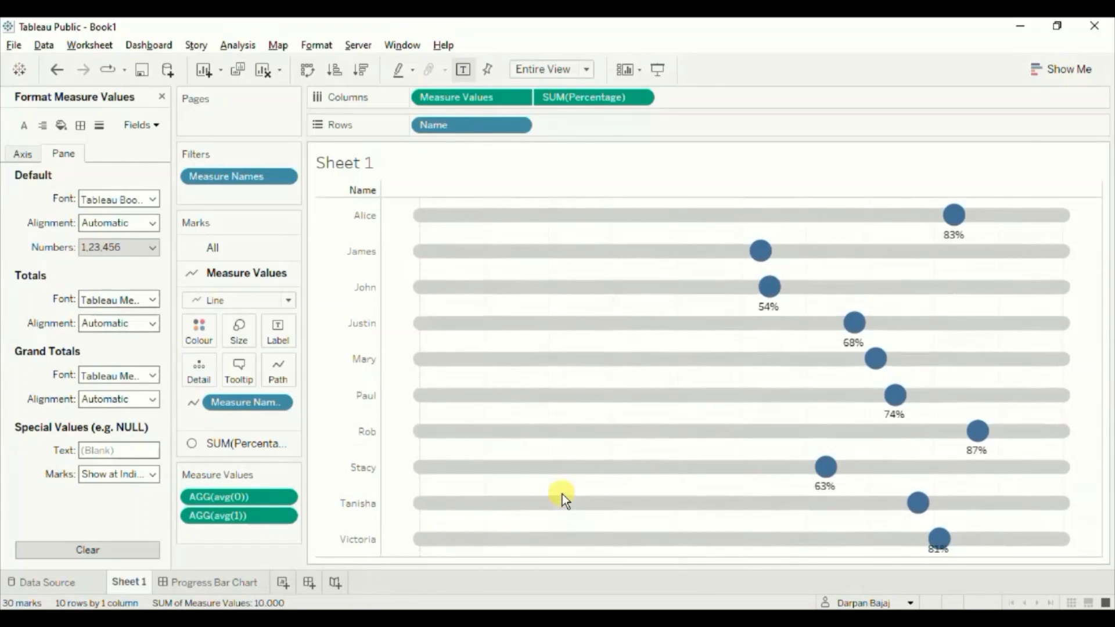
{"action": "right_click", "coordinate": [341, 193]}
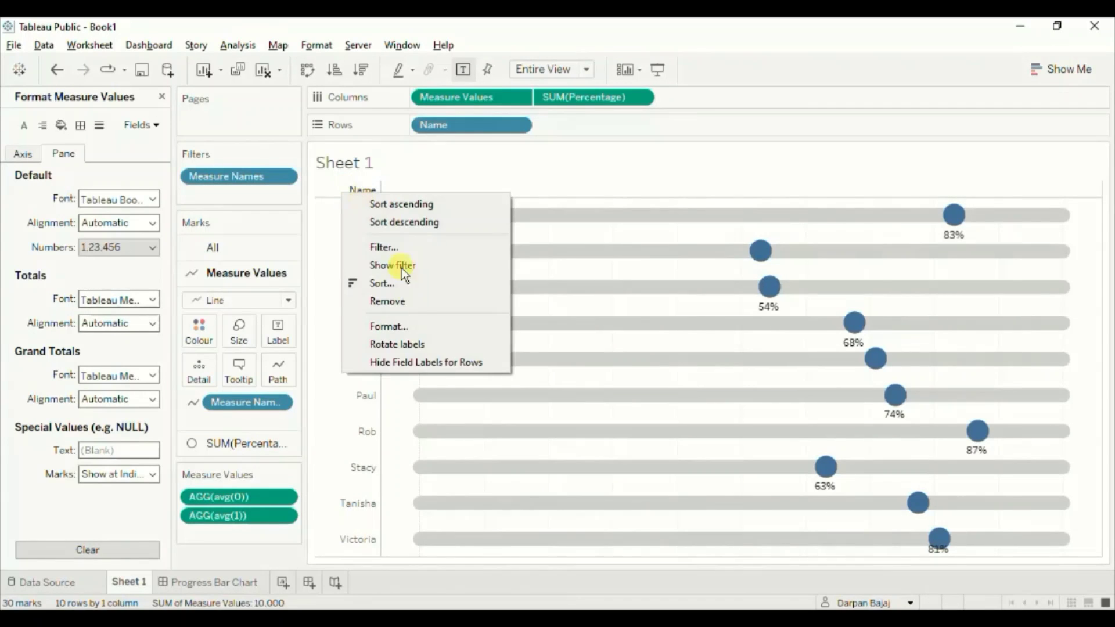
{"action": "left_click", "coordinate": [425, 362]}
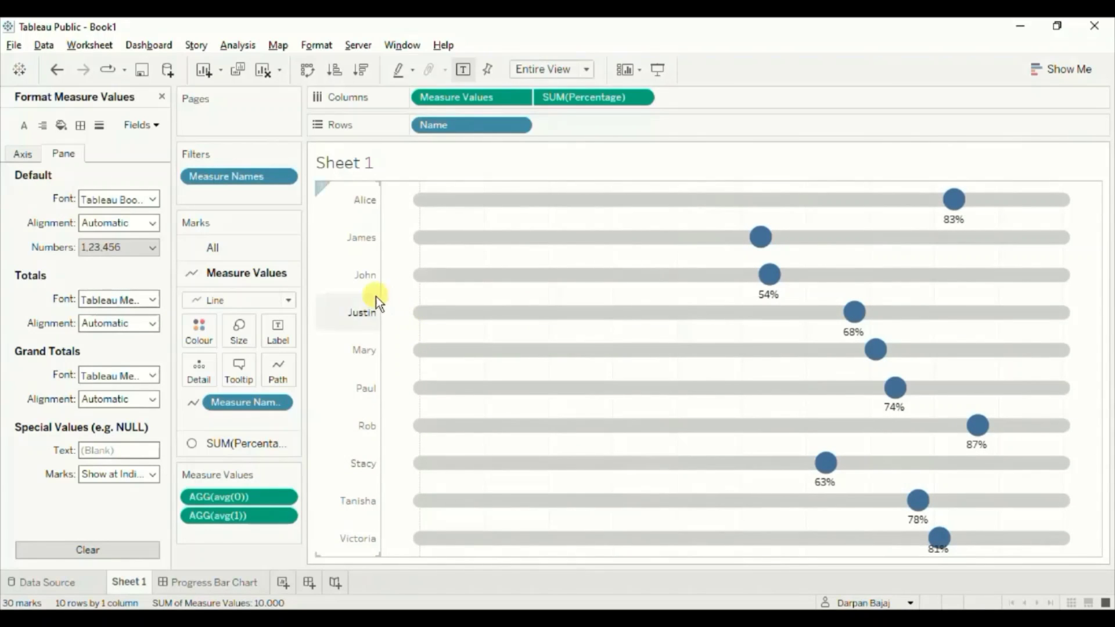
Step: Set the Row Divider and Column Divider borders to None
{"action": "right_click", "coordinate": [455, 297]}
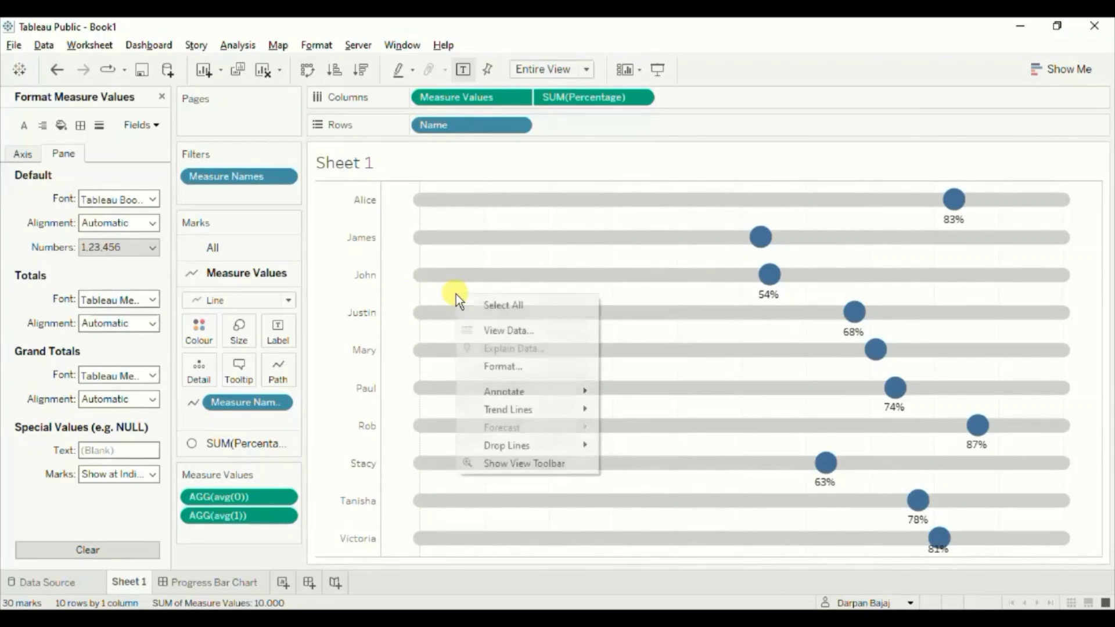
{"action": "left_click", "coordinate": [498, 367]}
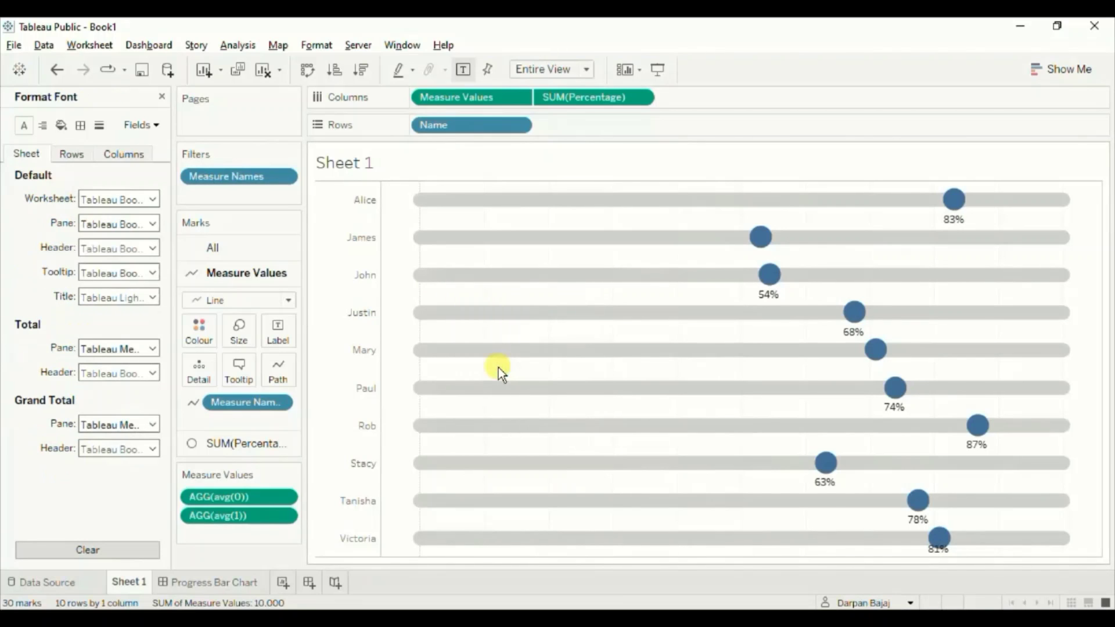
{"action": "left_click", "coordinate": [80, 125]}
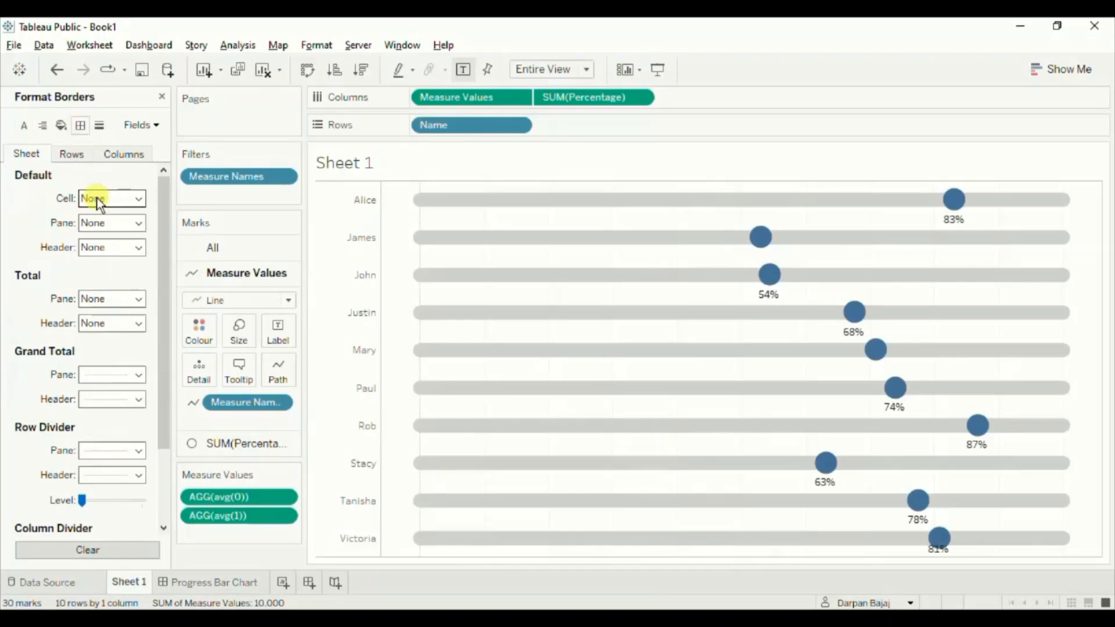
{"action": "left_click", "coordinate": [106, 452]}
{"action": "left_click", "coordinate": [120, 238]}
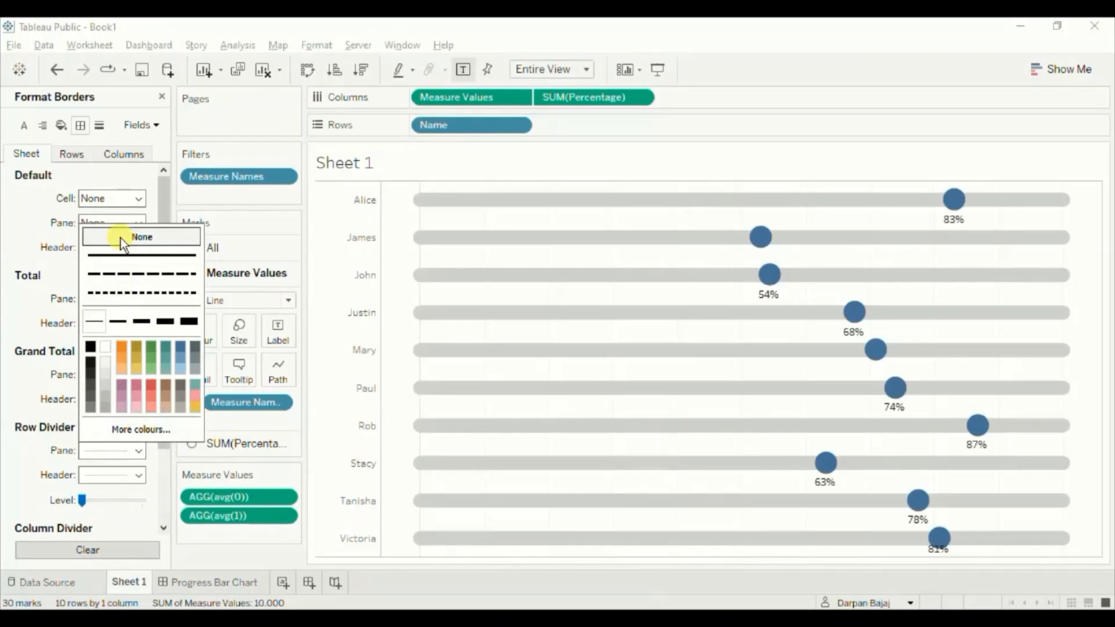
{"action": "scroll", "coordinate": [152, 481], "scroll_direction": "down", "scroll_amount": 3}
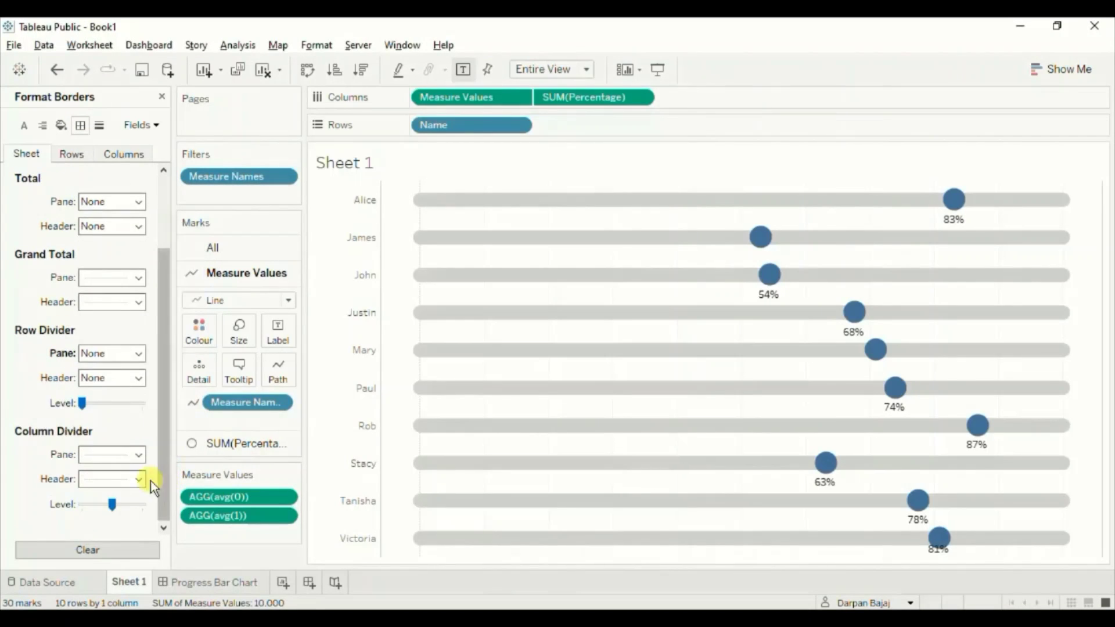
{"action": "left_click", "coordinate": [107, 457]}
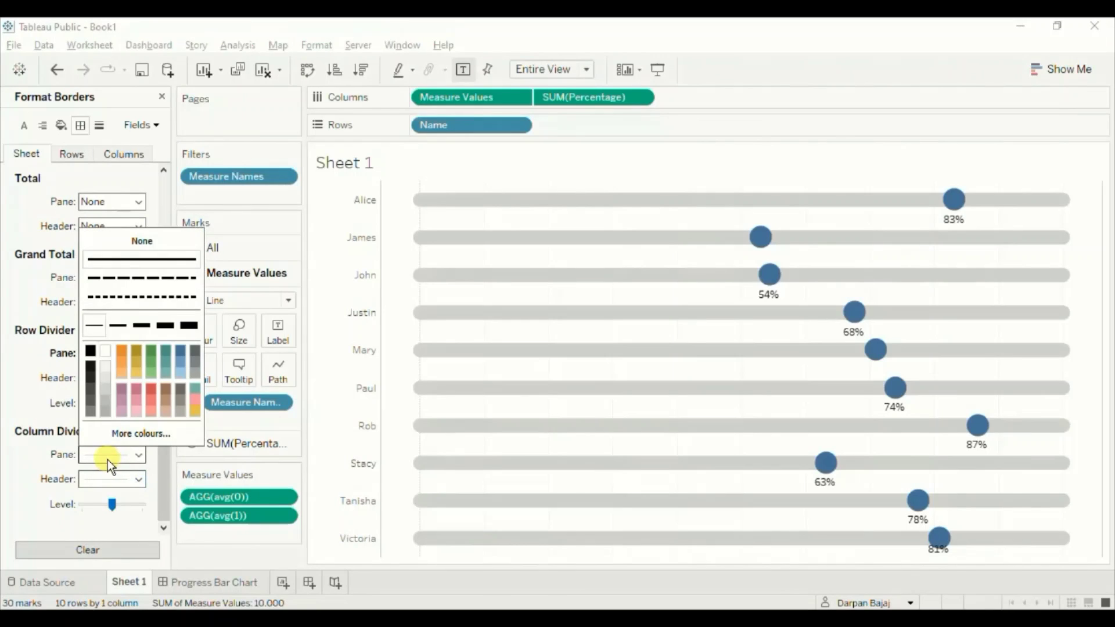
{"action": "left_click", "coordinate": [107, 243]}
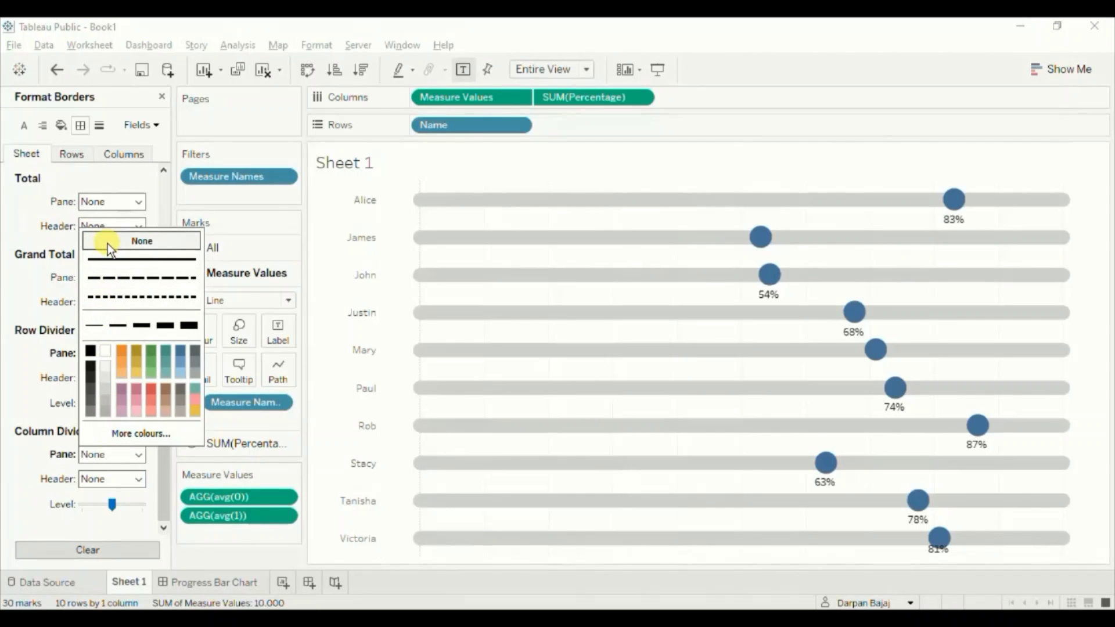
Step: Set the column Grid Lines and Zero Lines to None
{"action": "left_click", "coordinate": [103, 129]}
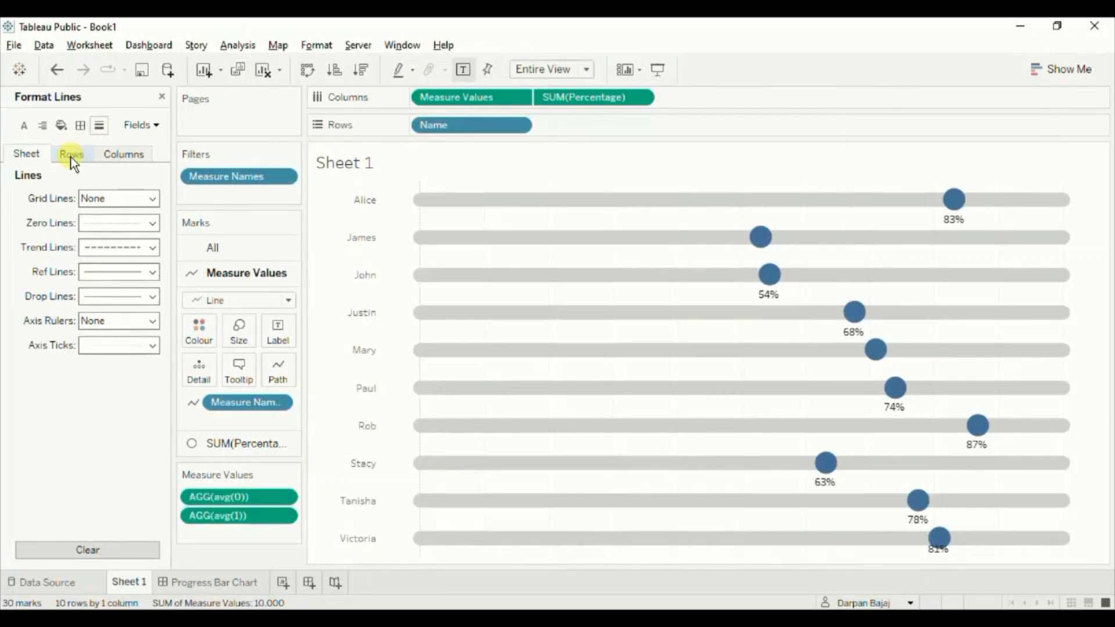
{"action": "left_click", "coordinate": [73, 155]}
{"action": "left_click", "coordinate": [110, 156]}
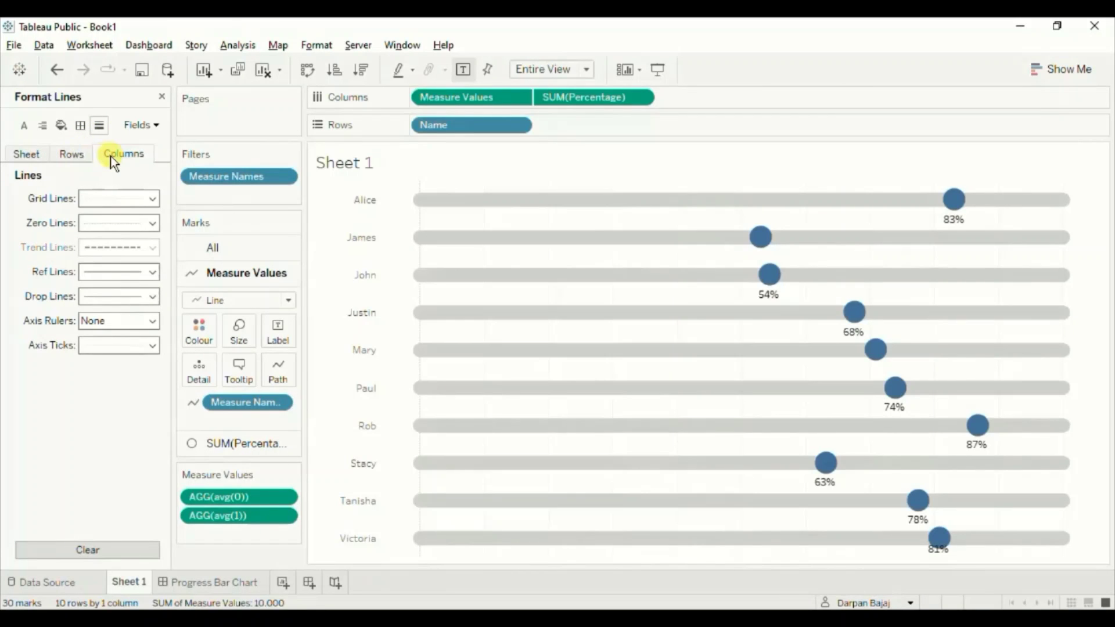
{"action": "left_click", "coordinate": [104, 197]}
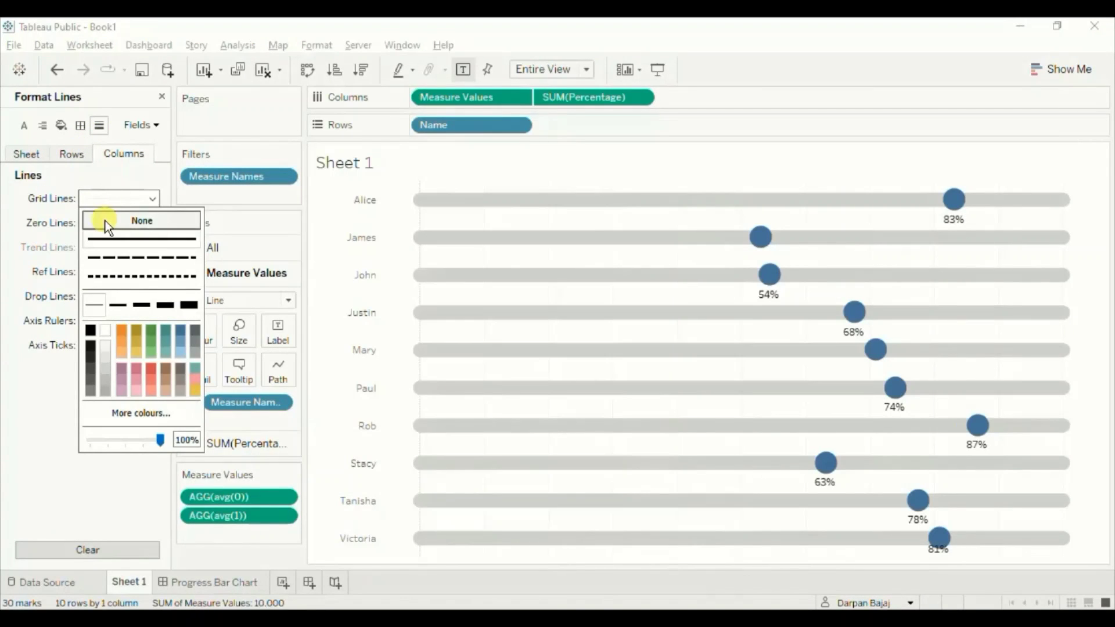
{"action": "left_click", "coordinate": [106, 221]}
{"action": "left_click", "coordinate": [52, 231]}
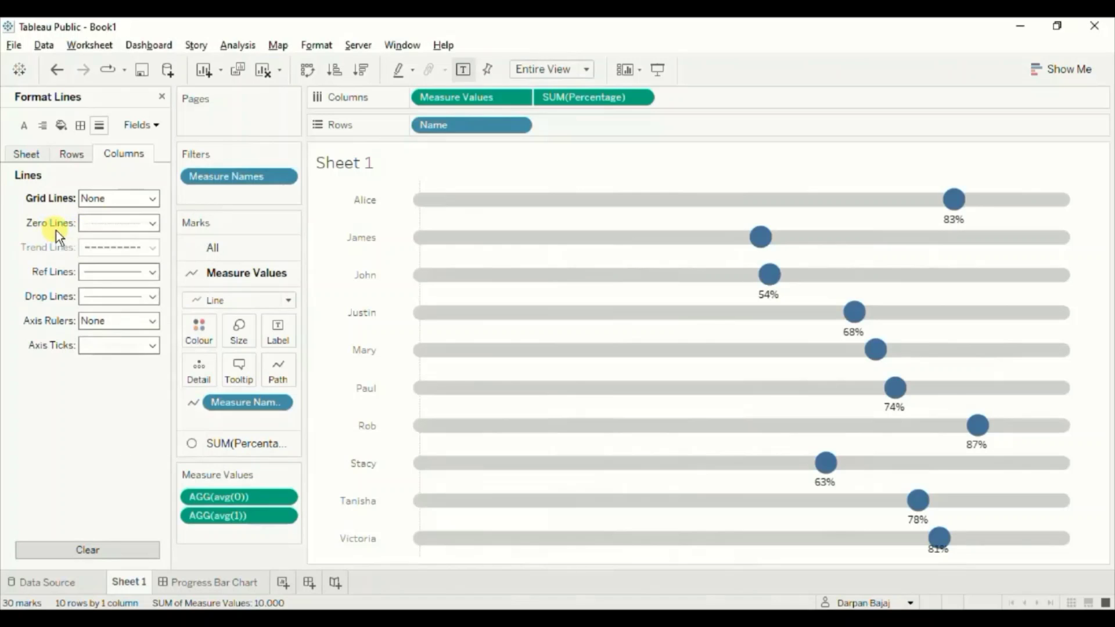
{"action": "left_click", "coordinate": [99, 224]}
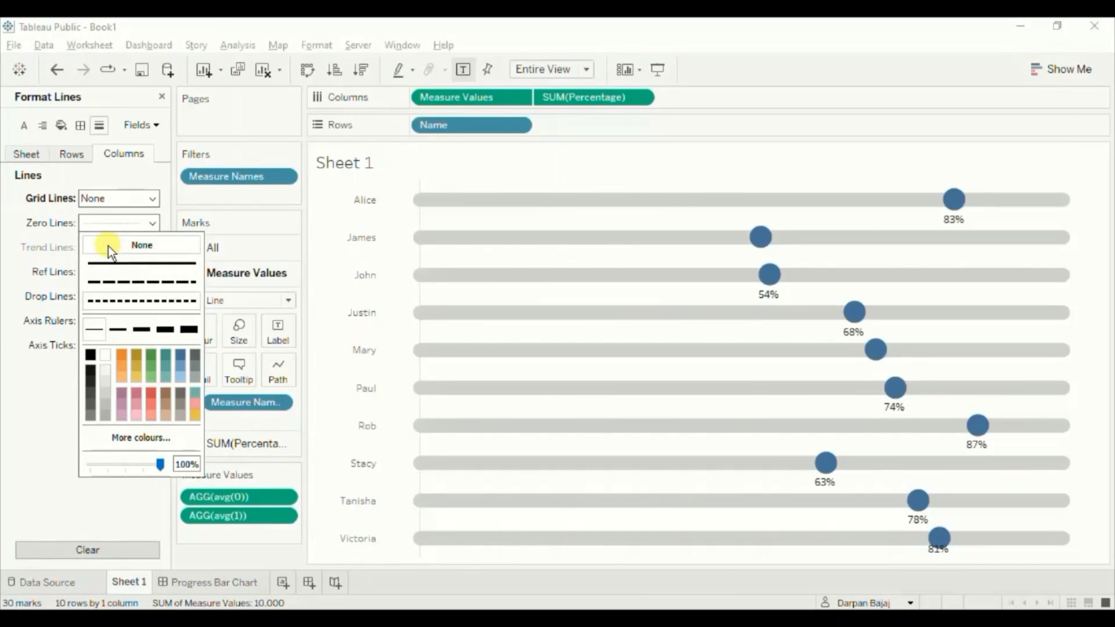
{"action": "left_click", "coordinate": [108, 246]}
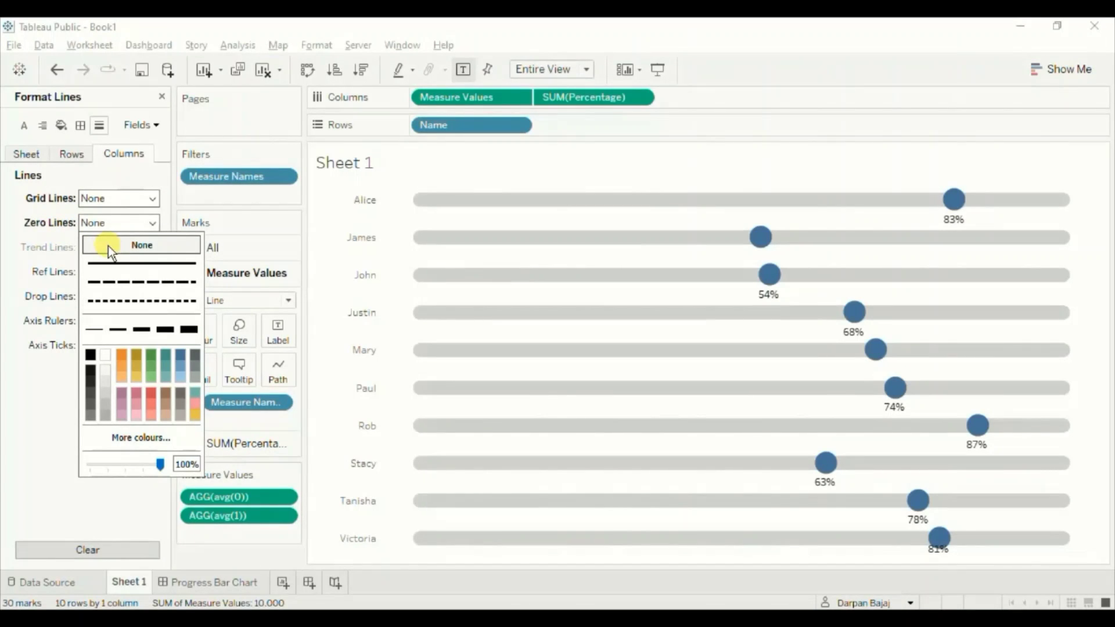
{"action": "left_click", "coordinate": [108, 245]}
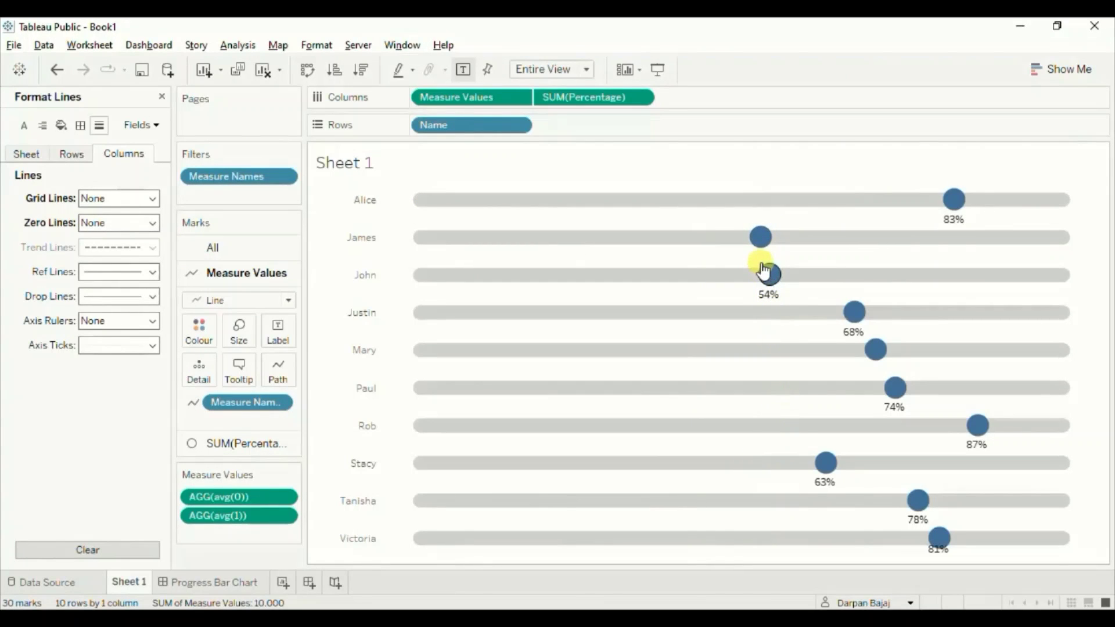
Step: Sort the student names descending by the Percentage field so Rob's 87% is on top
{"action": "left_click", "coordinate": [518, 125]}
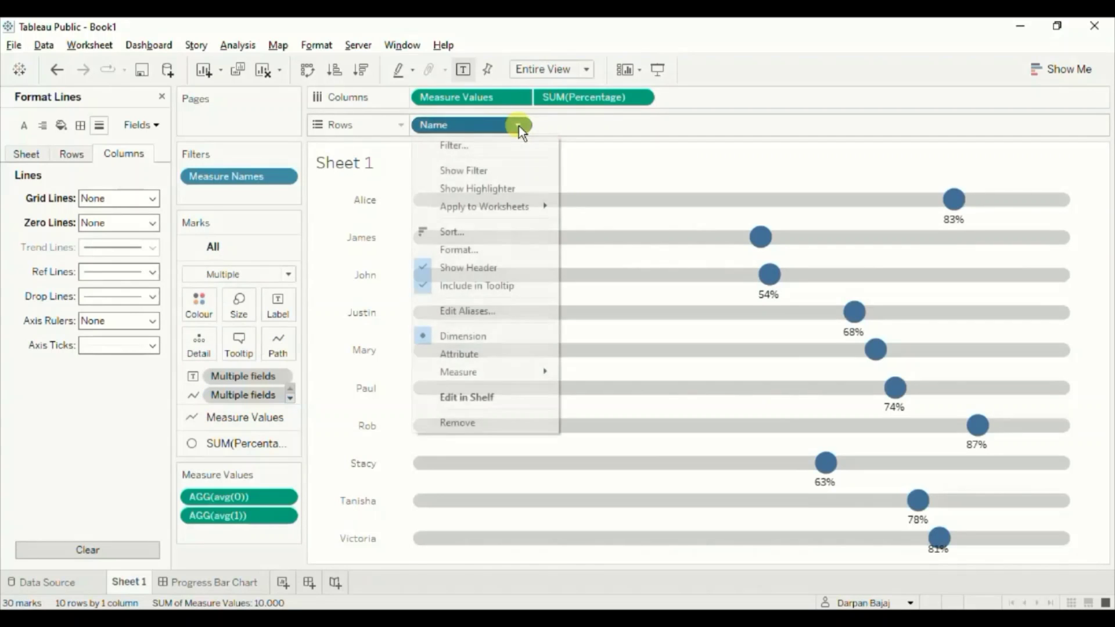
{"action": "left_click", "coordinate": [462, 232]}
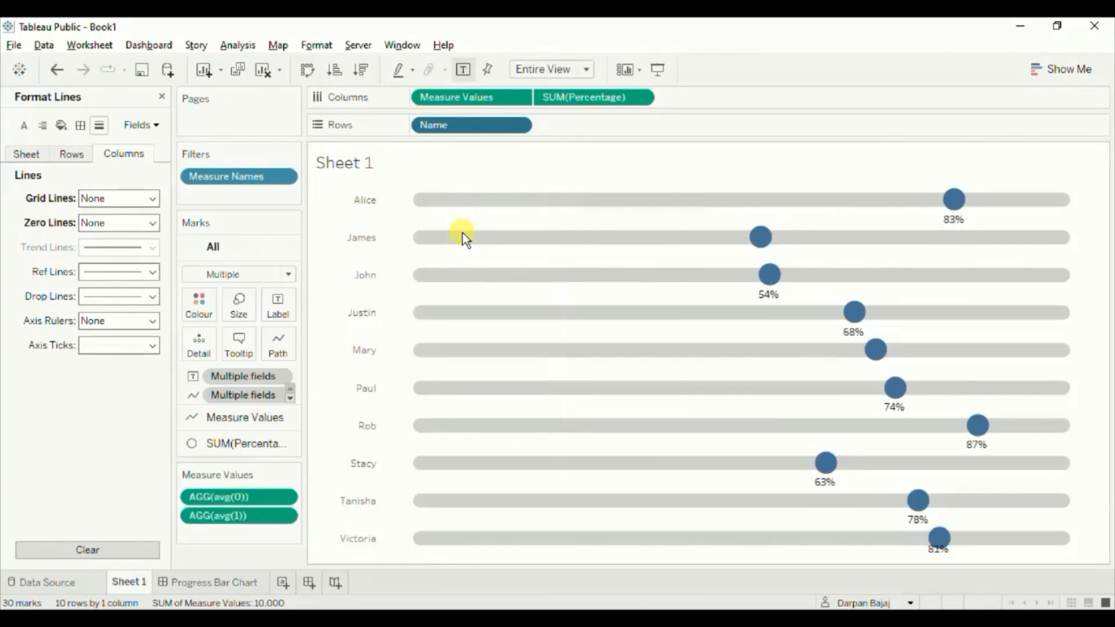
{"action": "left_click", "coordinate": [557, 276]}
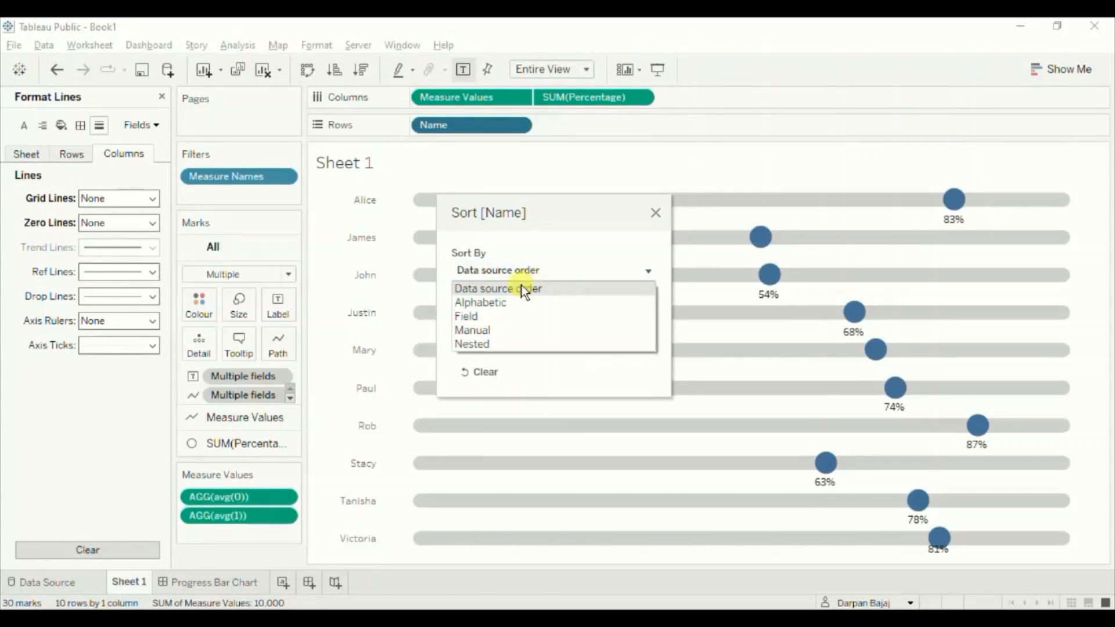
{"action": "left_click", "coordinate": [468, 317]}
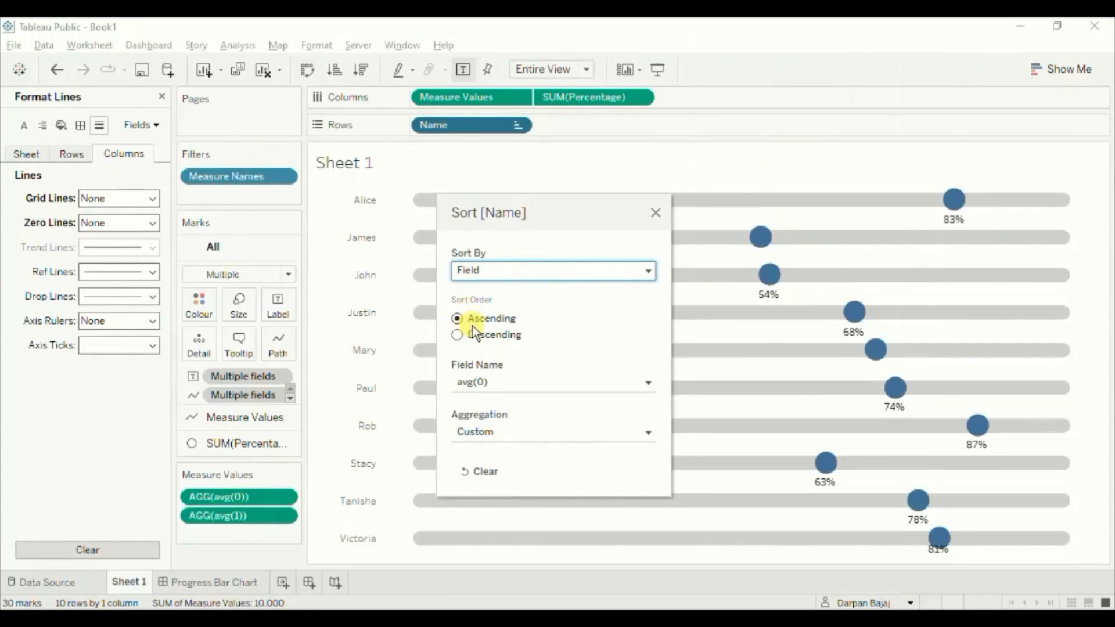
{"action": "left_click", "coordinate": [458, 335]}
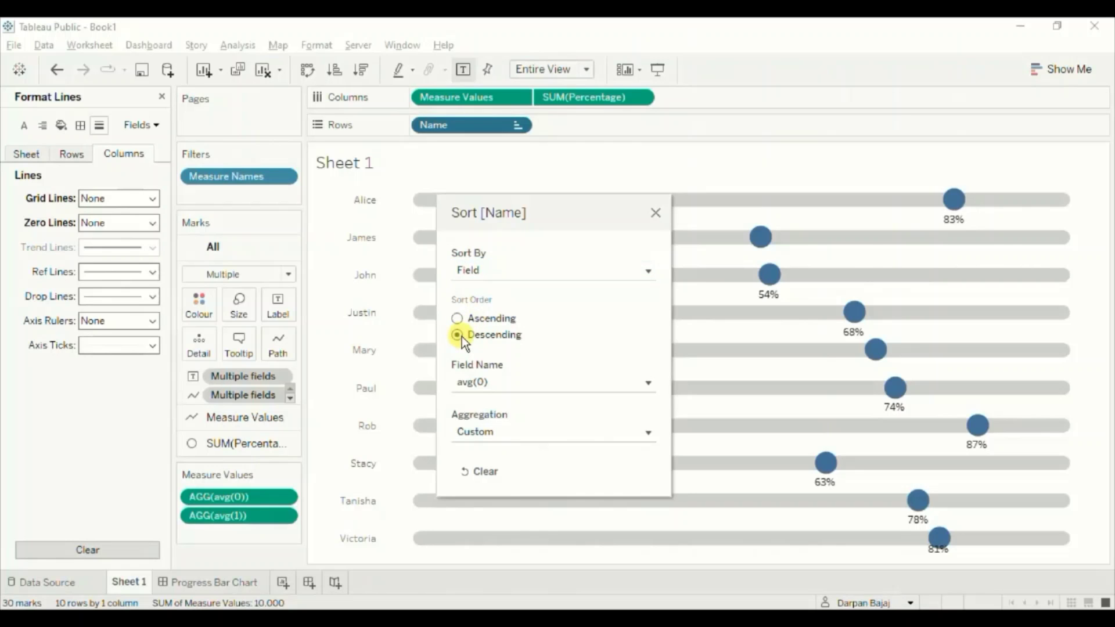
{"action": "left_click", "coordinate": [491, 385]}
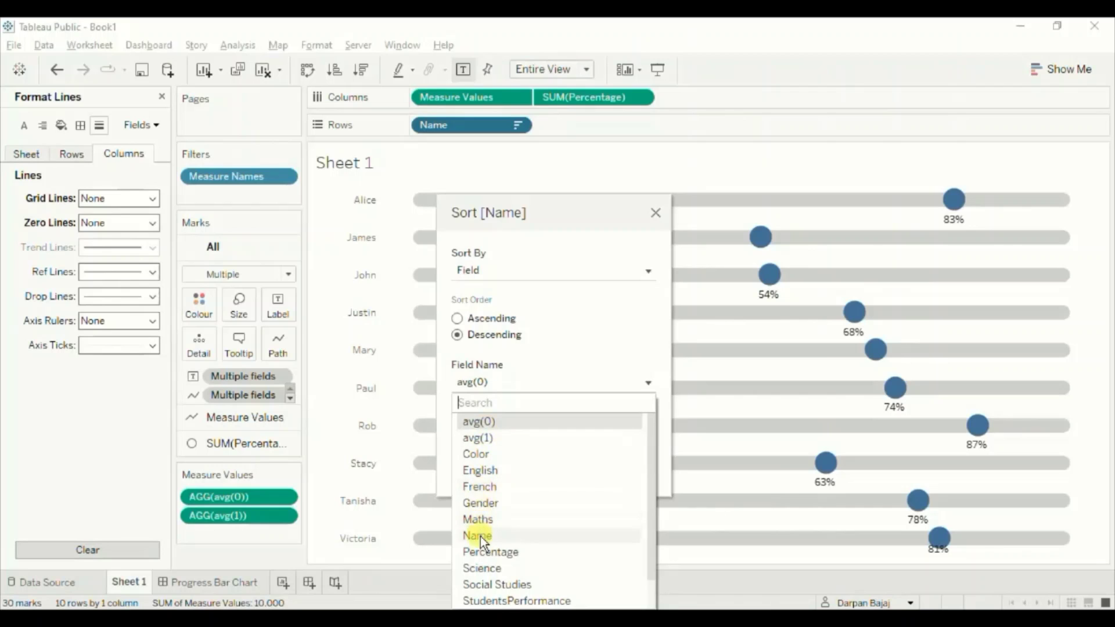
{"action": "left_click", "coordinate": [482, 552]}
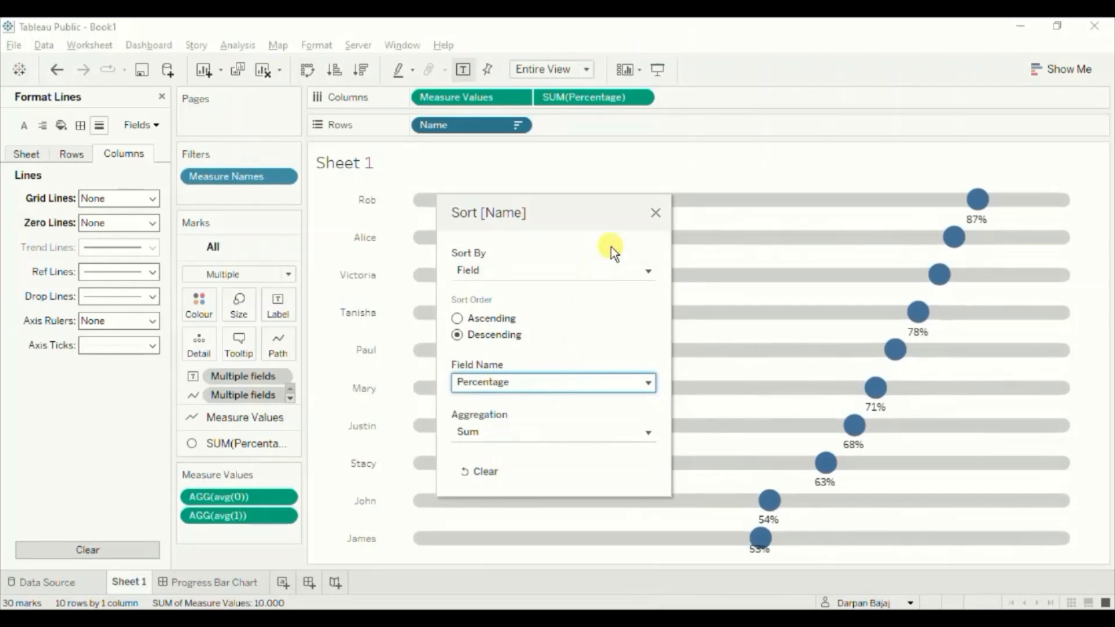
{"action": "left_click", "coordinate": [654, 216]}
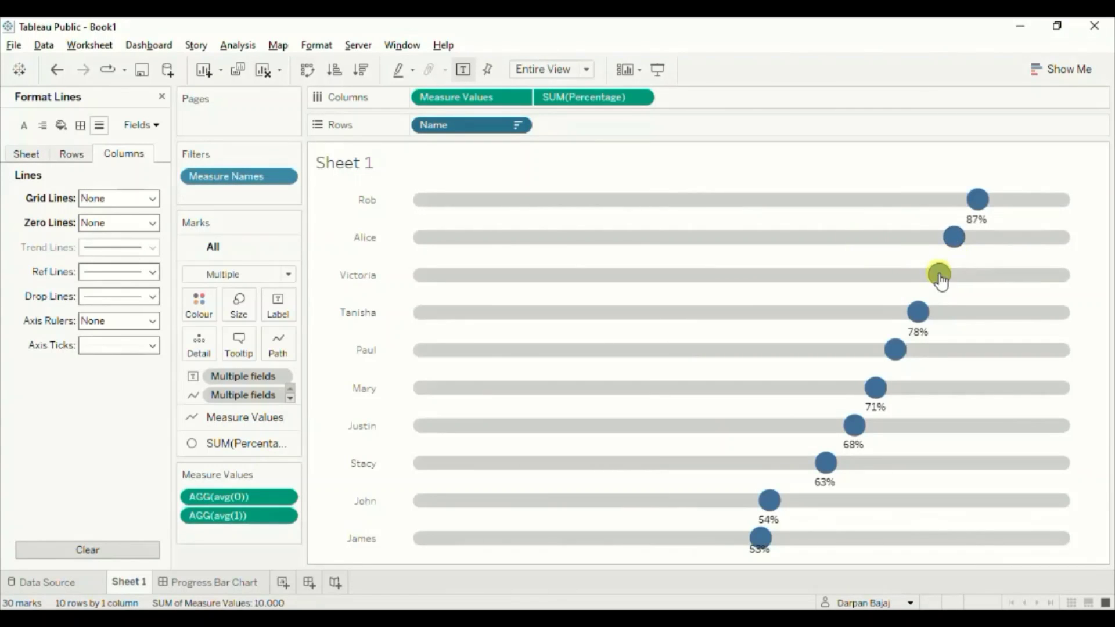
Step: Shrink the SUM(Percentage) circles slightly so labels like Alice's 83% and Paul's 74% appear
{"action": "left_click", "coordinate": [221, 443]}
{"action": "left_click", "coordinate": [243, 362]}
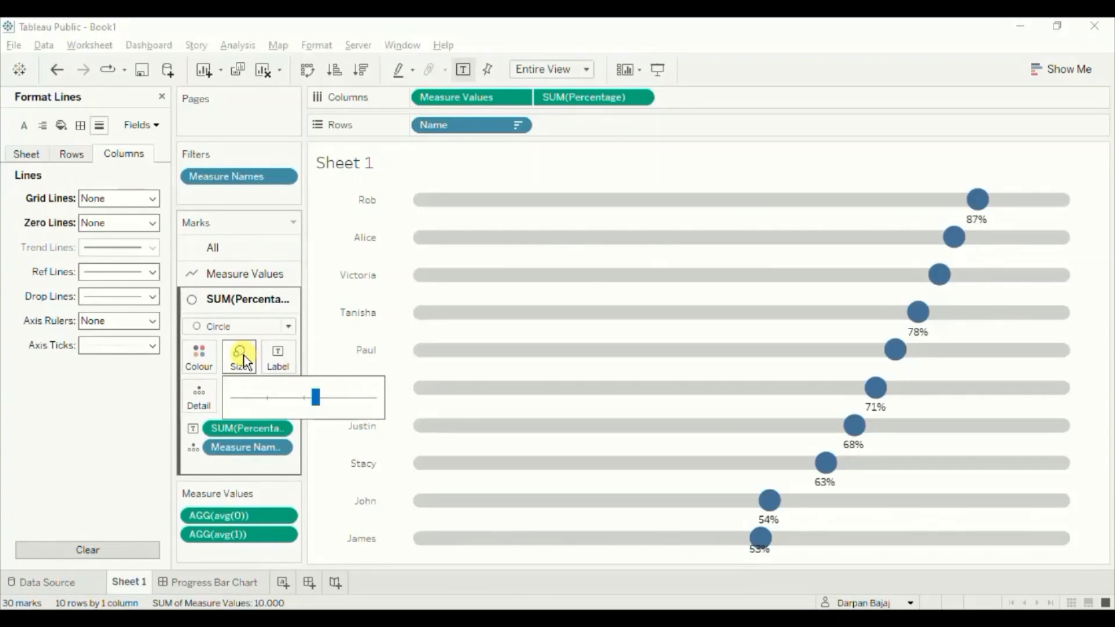
{"action": "left_click", "coordinate": [313, 399]}
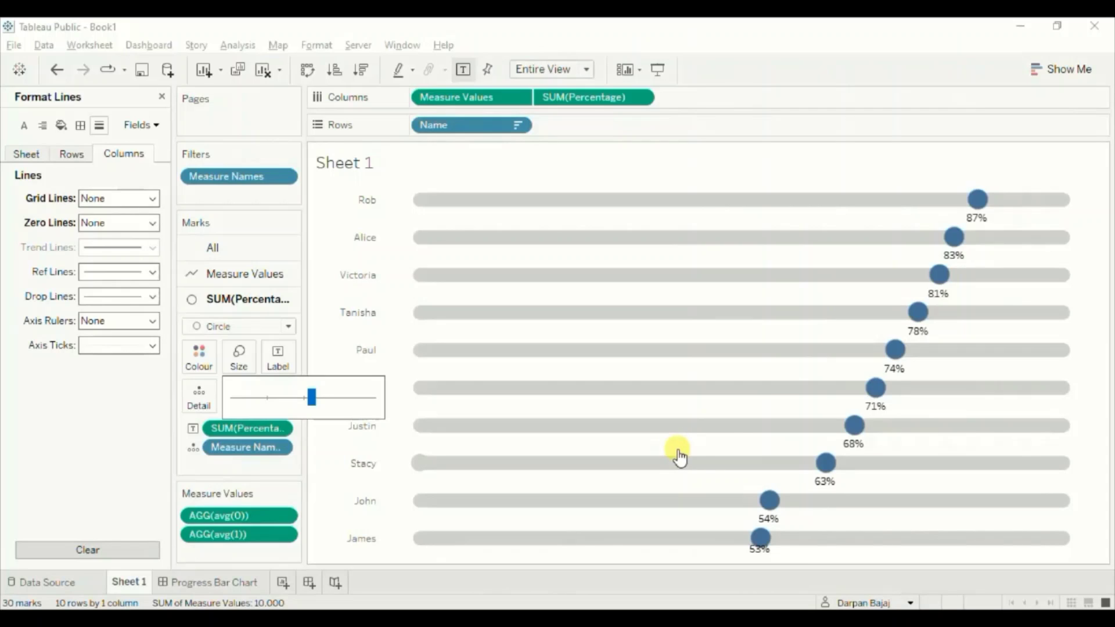
Step: Create a new calculated field named Condition
{"action": "left_click", "coordinate": [491, 406]}
{"action": "left_click", "coordinate": [162, 97]}
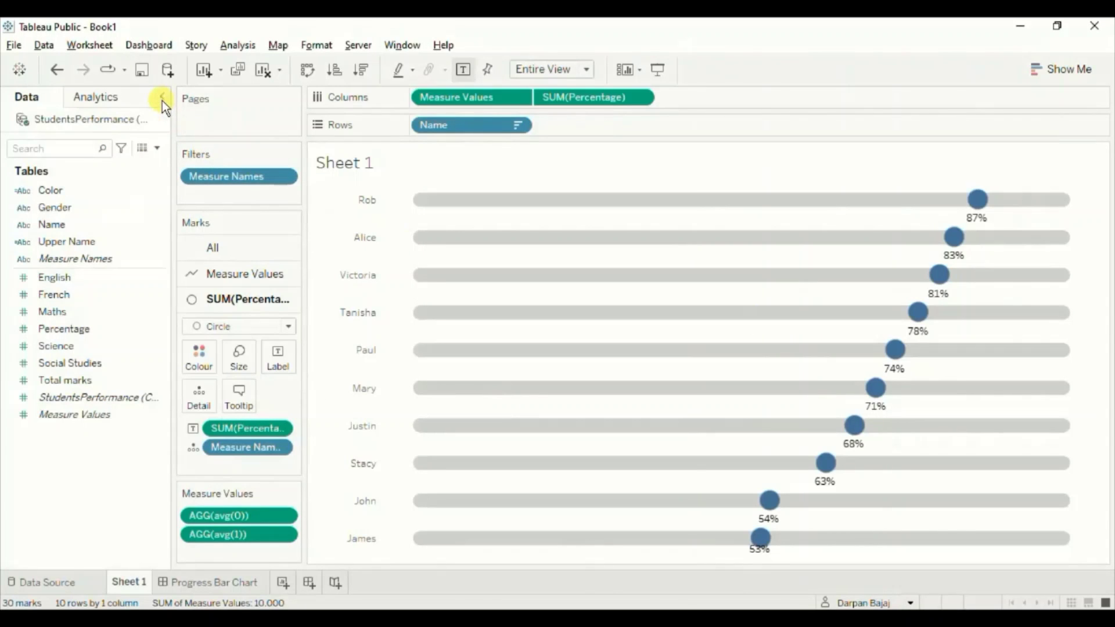
{"action": "left_click", "coordinate": [157, 149]}
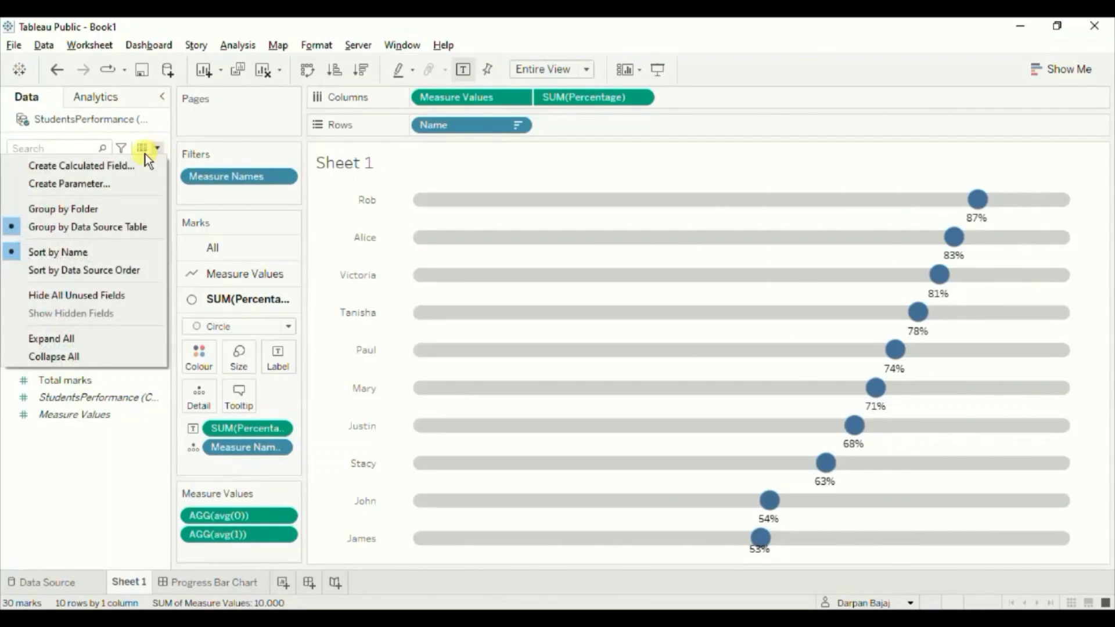
{"action": "left_click", "coordinate": [125, 166]}
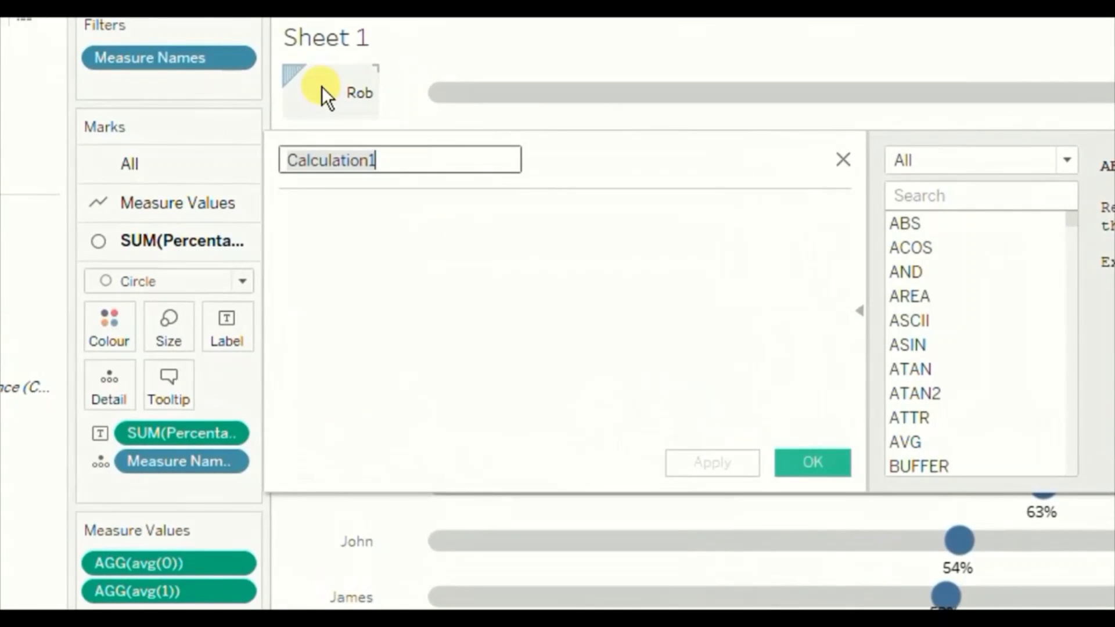
{"action": "type", "text": "Condition"}
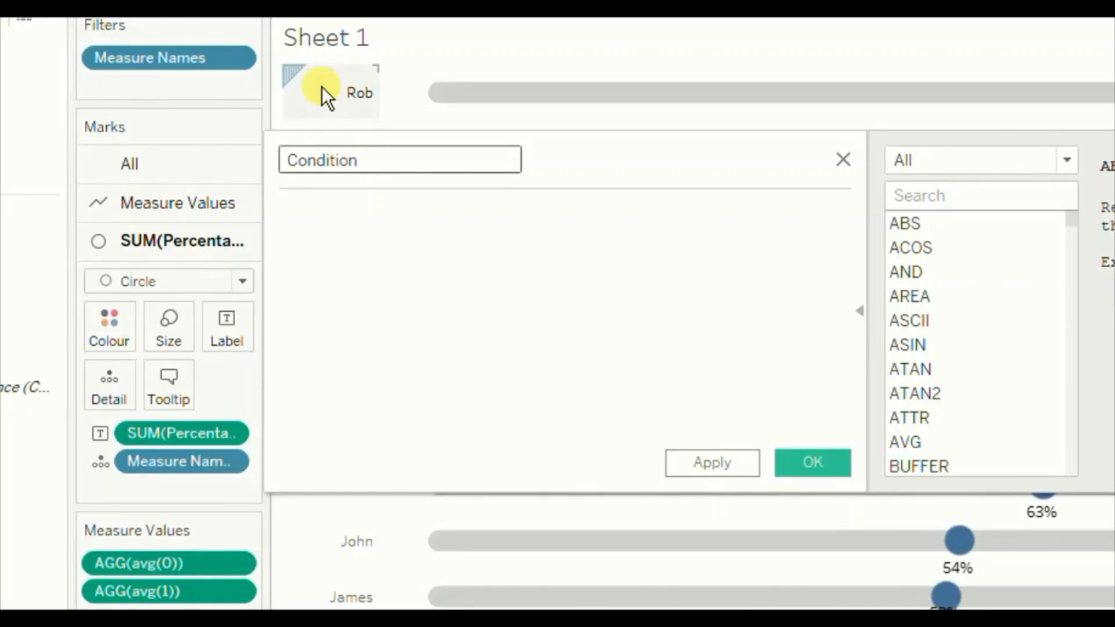
Step: Enter the formula if [Percentage]>=0.7 then 'Good' else 'Bad' end
{"action": "key", "text": "Tab"}
{"action": "type", "text": "i"}
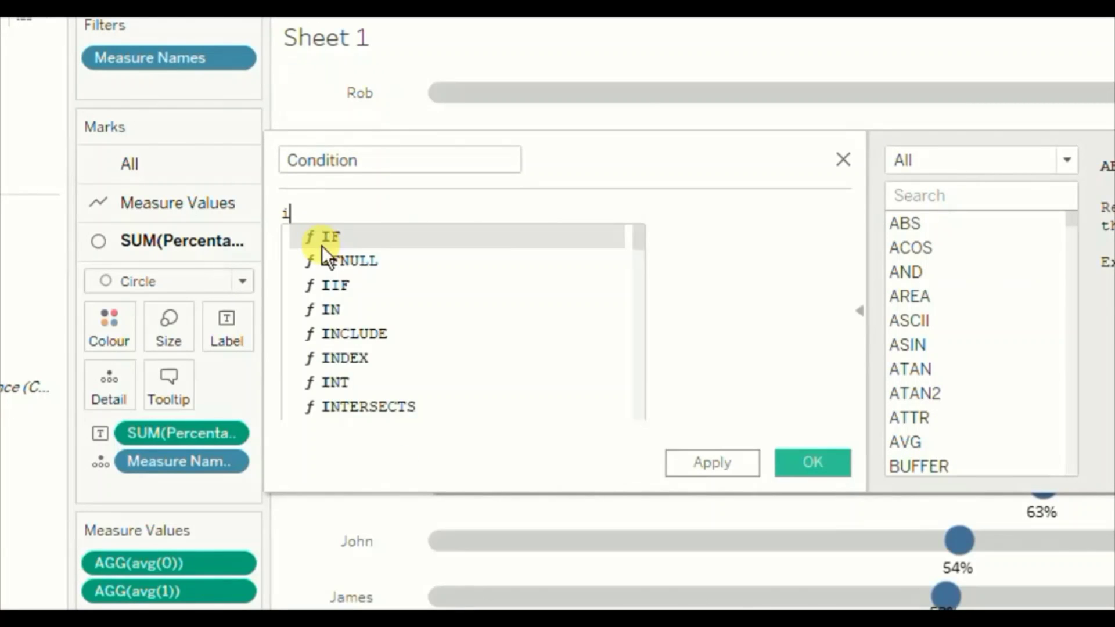
{"action": "type", "text": "f perc"}
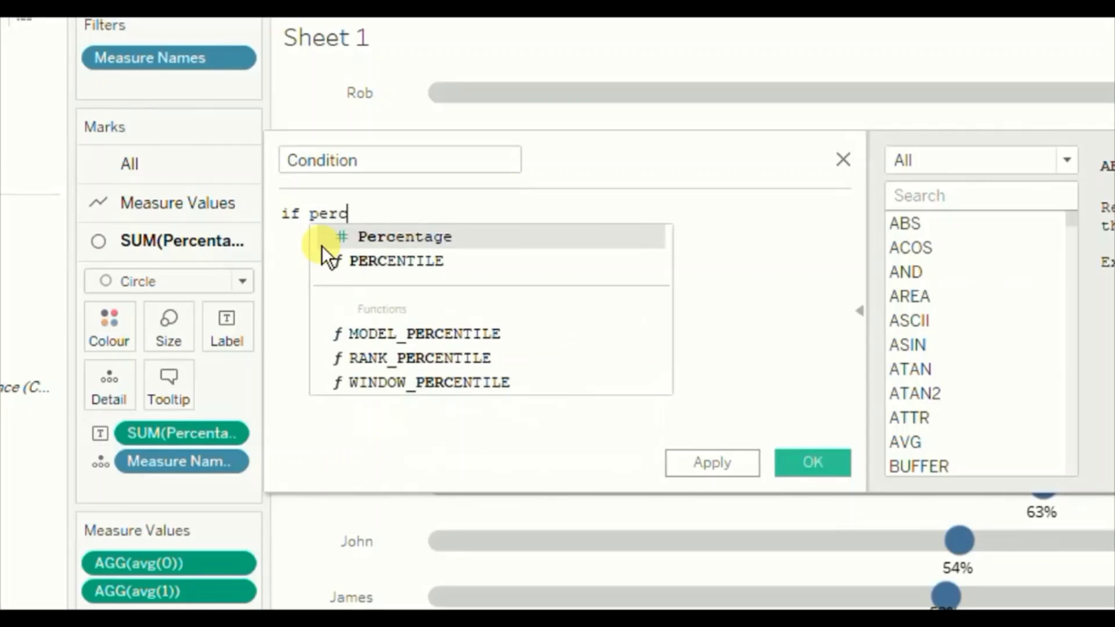
{"action": "key", "text": "Return"}
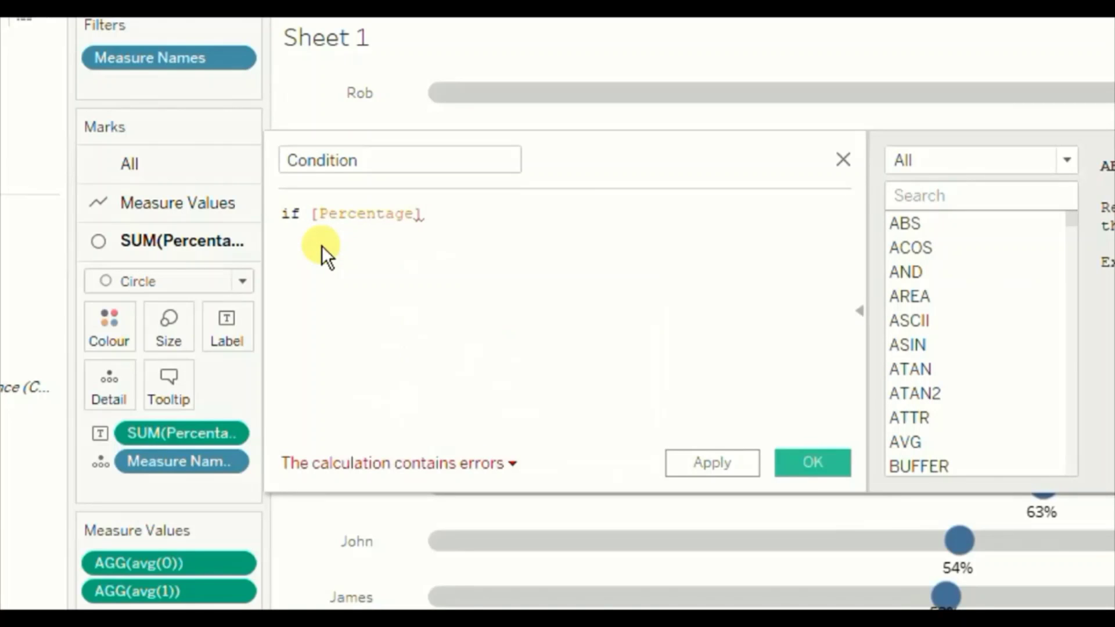
{"action": "type", "text": ">=0."}
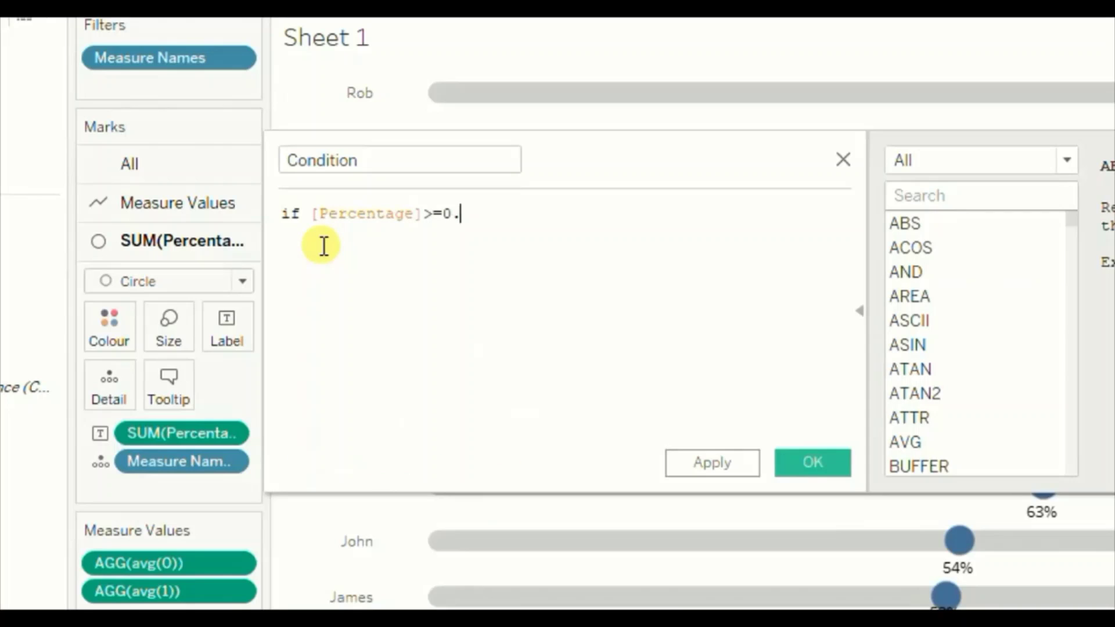
{"action": "type", "text": "7 then 'Good'"}
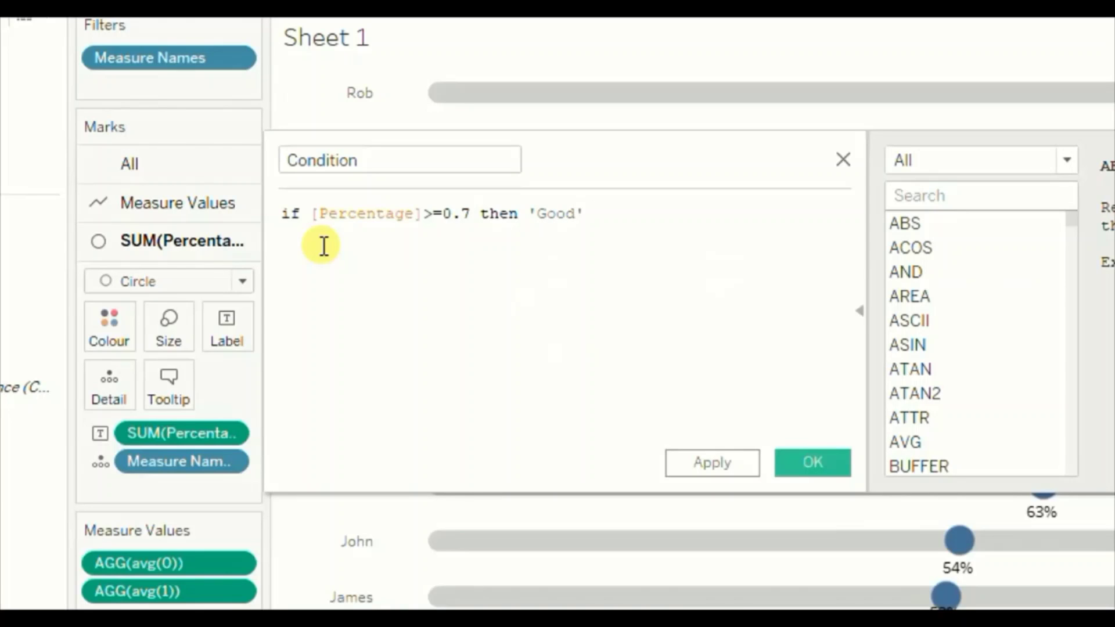
{"action": "type", "text": " else 'Bad' end"}
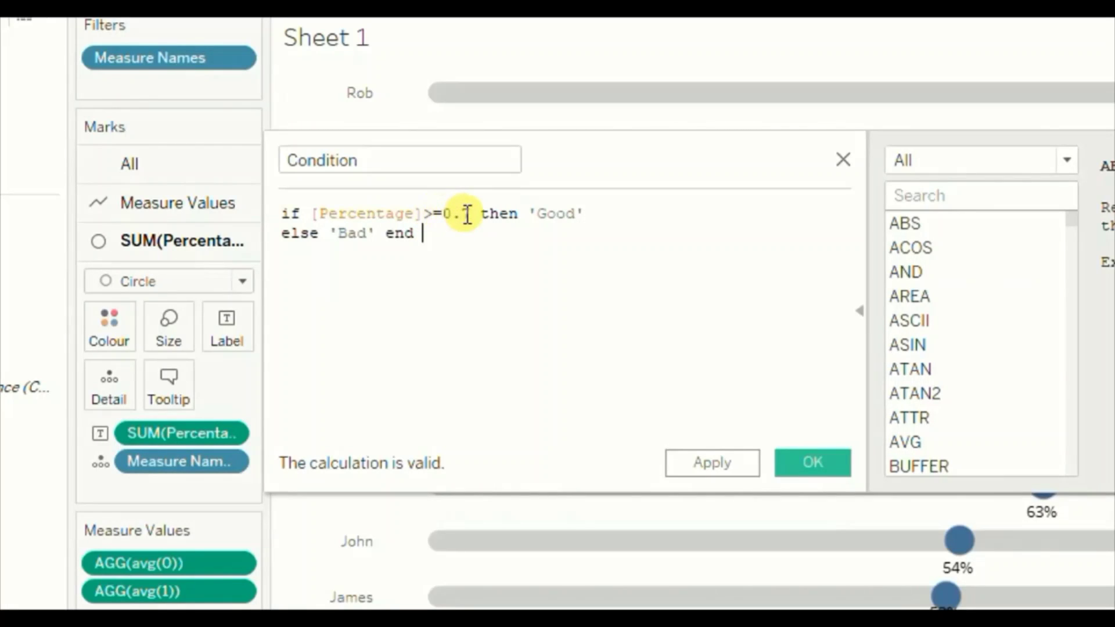
{"action": "left_click_drag", "start_coordinate": [526, 214], "coordinate": [585, 213]}
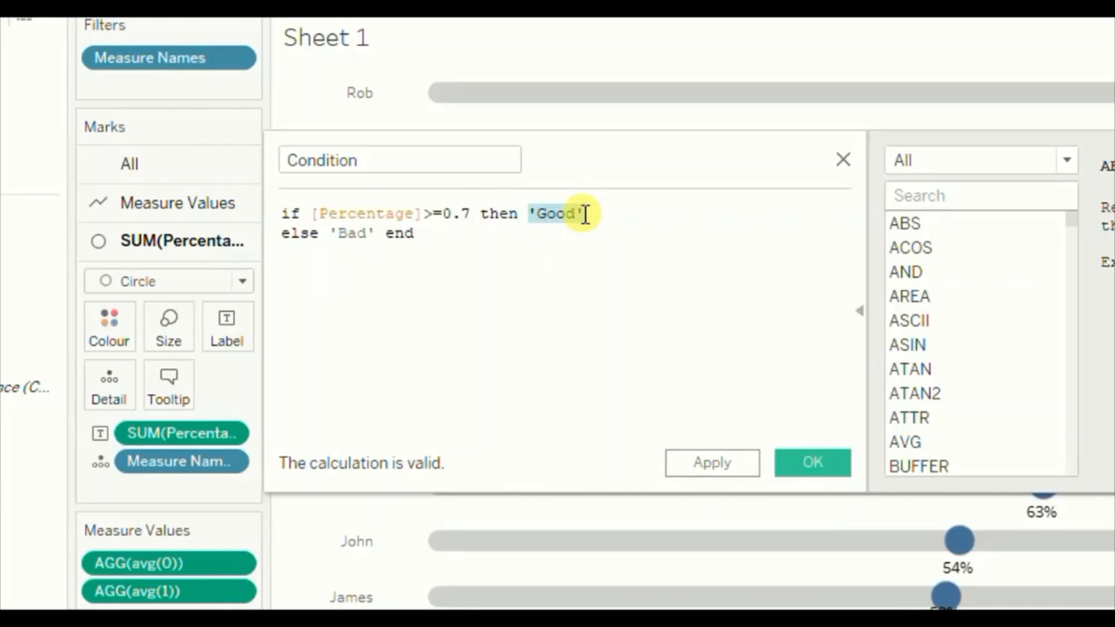
{"action": "left_click", "coordinate": [478, 266]}
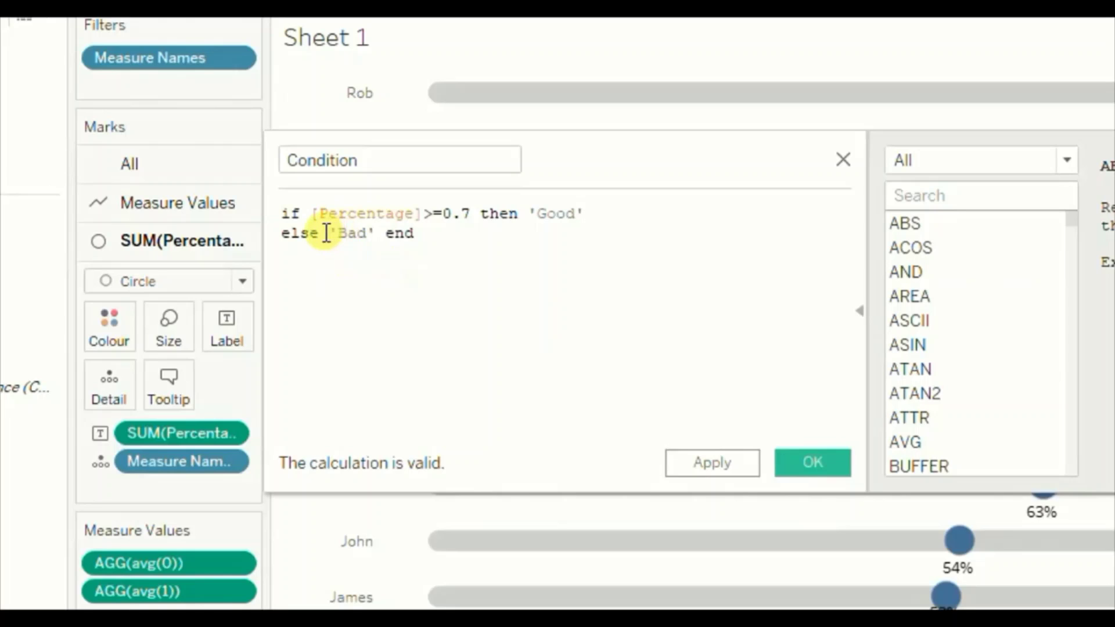
{"action": "left_click_drag", "start_coordinate": [318, 234], "coordinate": [378, 234]}
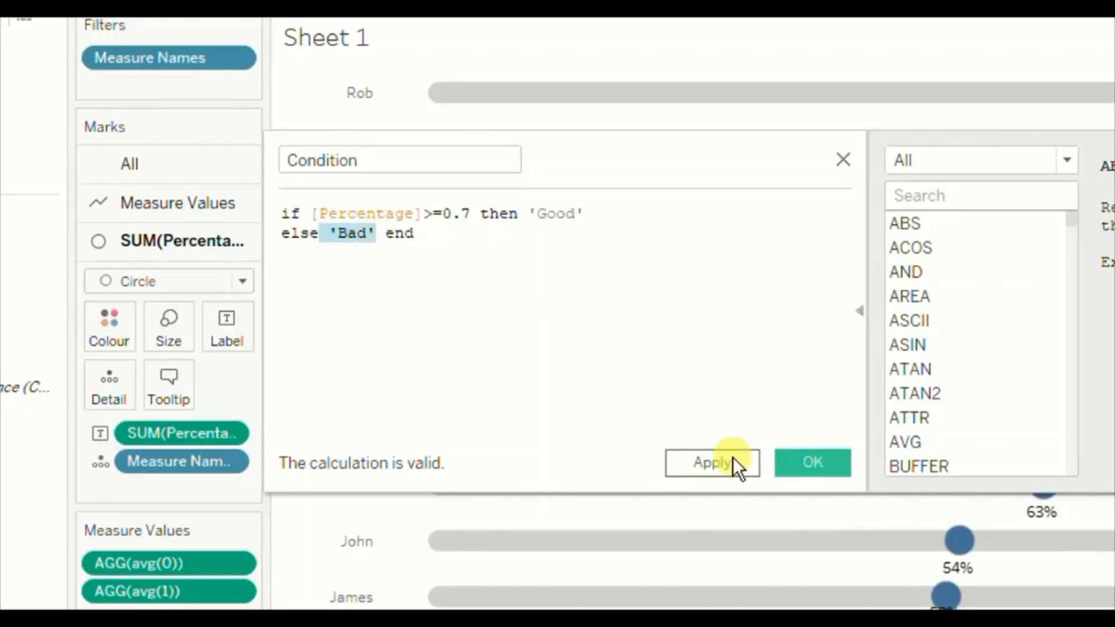
{"action": "left_click", "coordinate": [412, 257]}
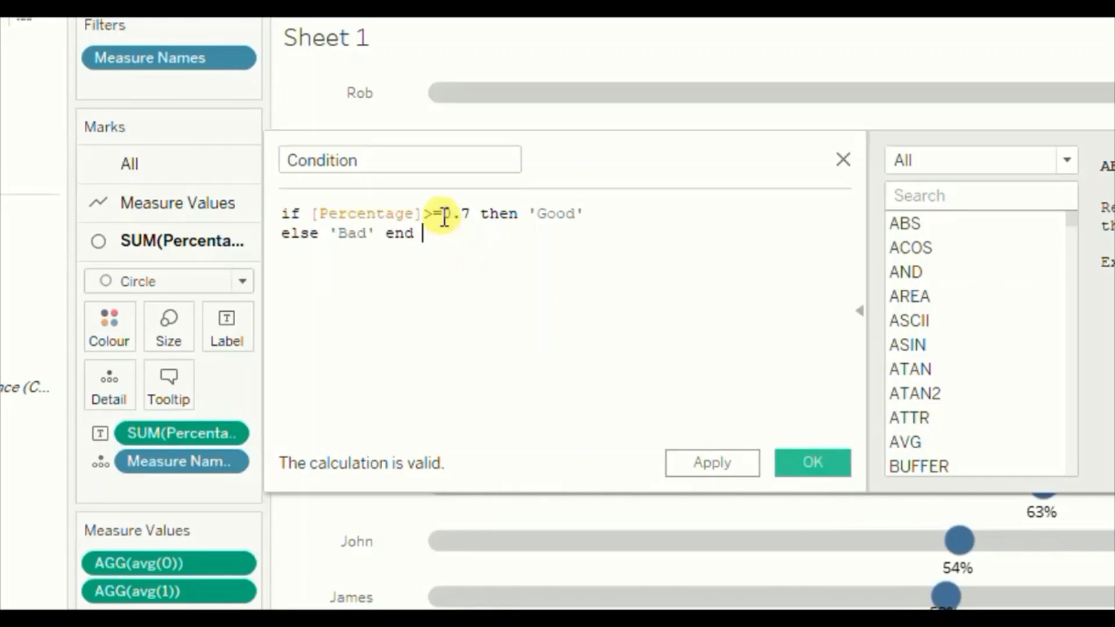
{"action": "left_click_drag", "start_coordinate": [442, 214], "coordinate": [475, 214]}
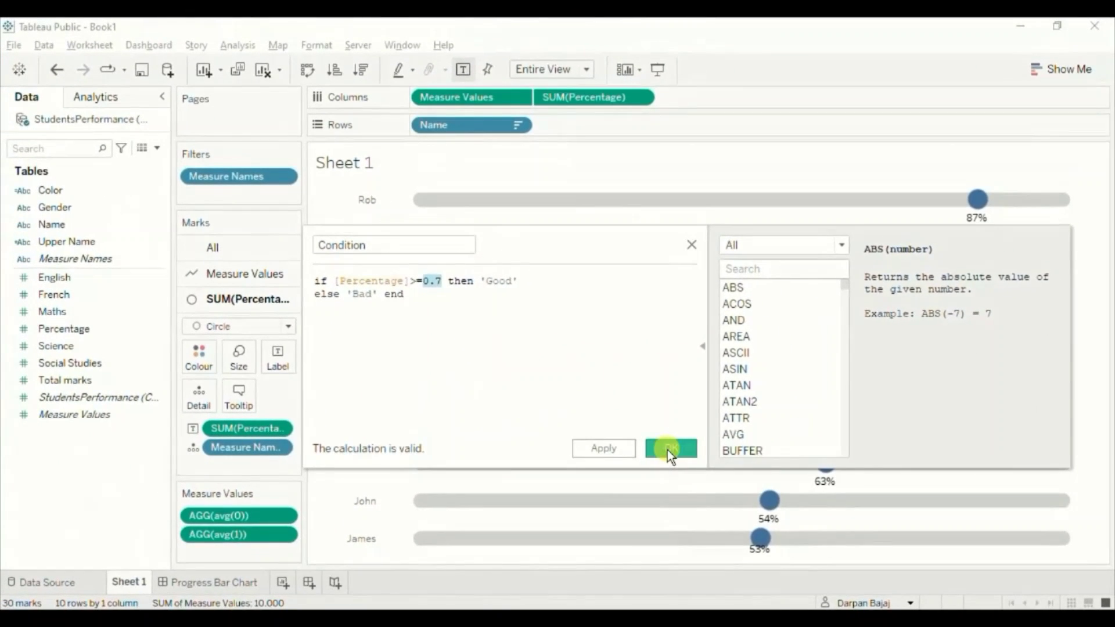
Step: Save Condition and colour the markers by it, with Good blue and Bad red
{"action": "left_click", "coordinate": [812, 462]}
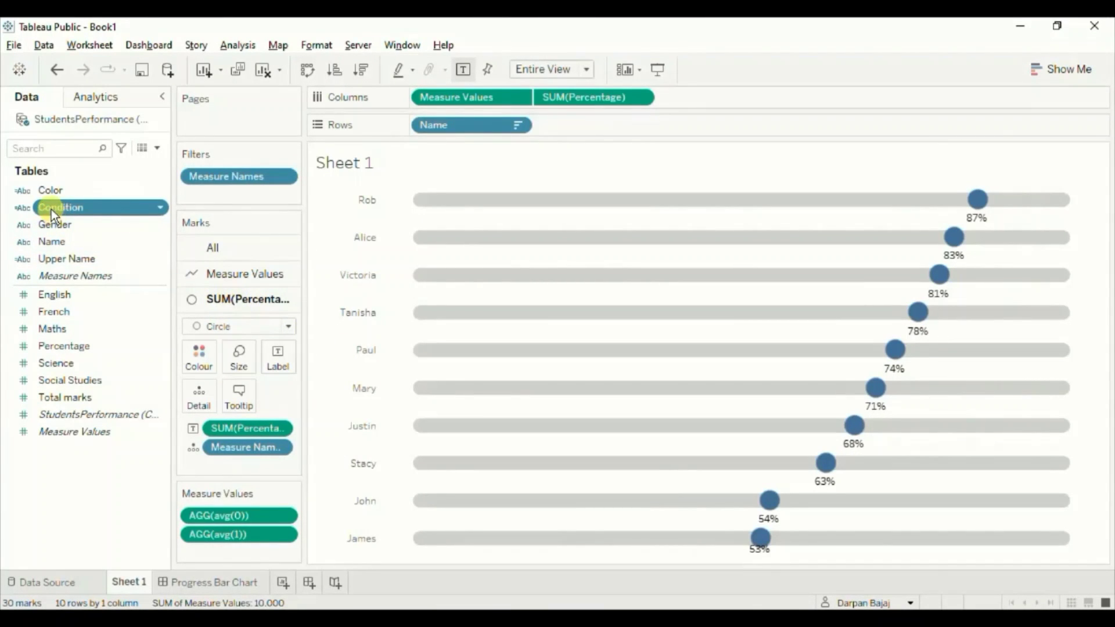
{"action": "left_click_drag", "start_coordinate": [51, 209], "coordinate": [190, 355]}
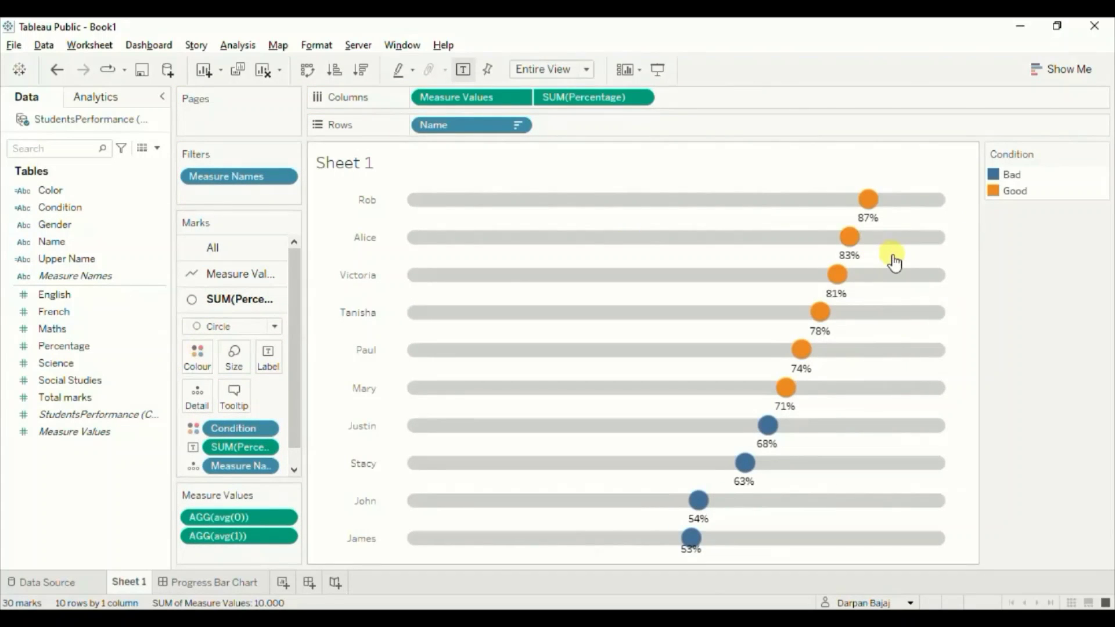
{"action": "double_click", "coordinate": [994, 191]}
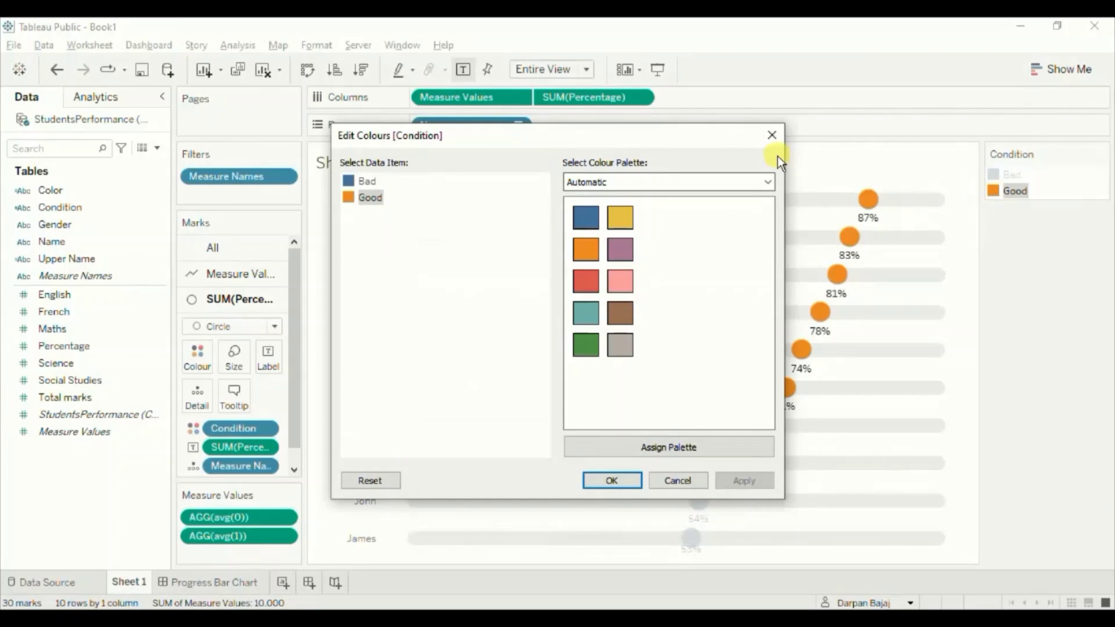
{"action": "left_click", "coordinate": [588, 224]}
{"action": "left_click", "coordinate": [368, 181]}
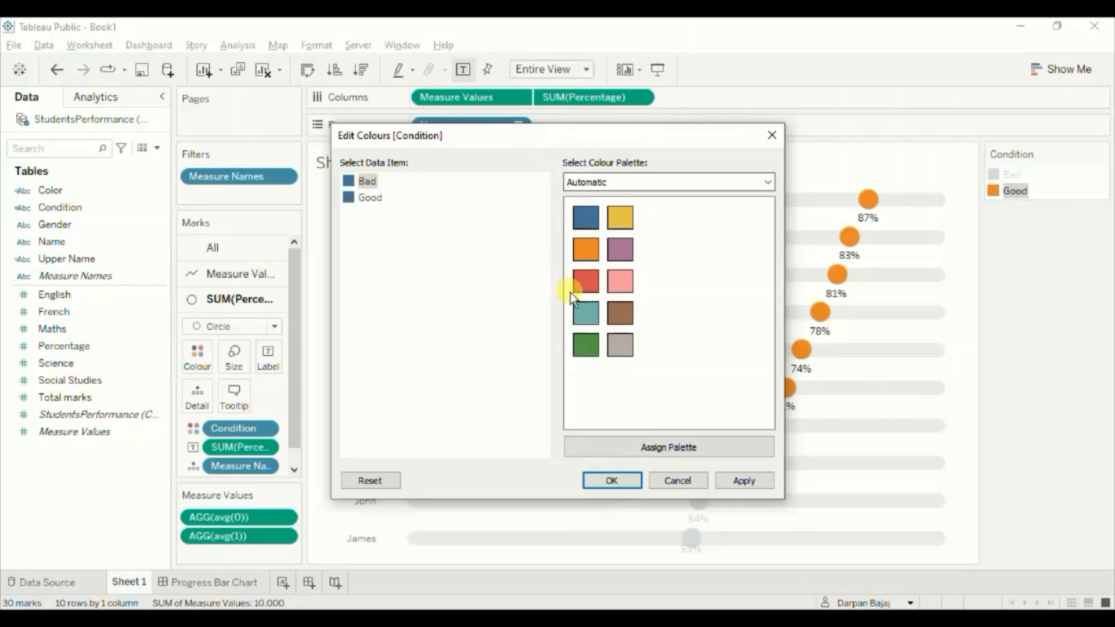
{"action": "left_click", "coordinate": [595, 282]}
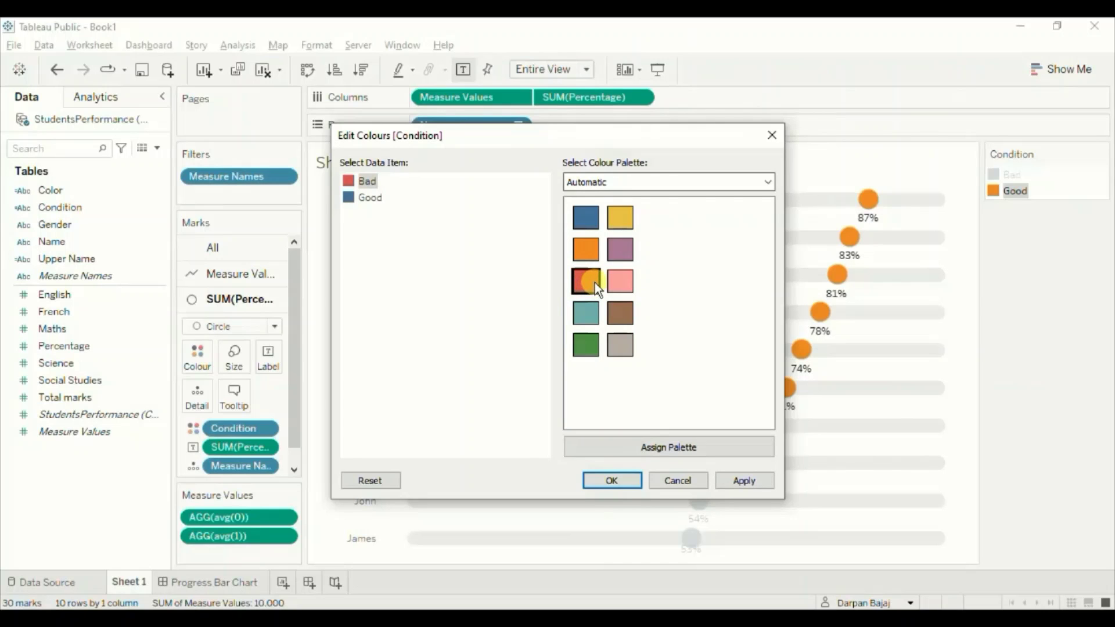
{"action": "left_click", "coordinate": [610, 481]}
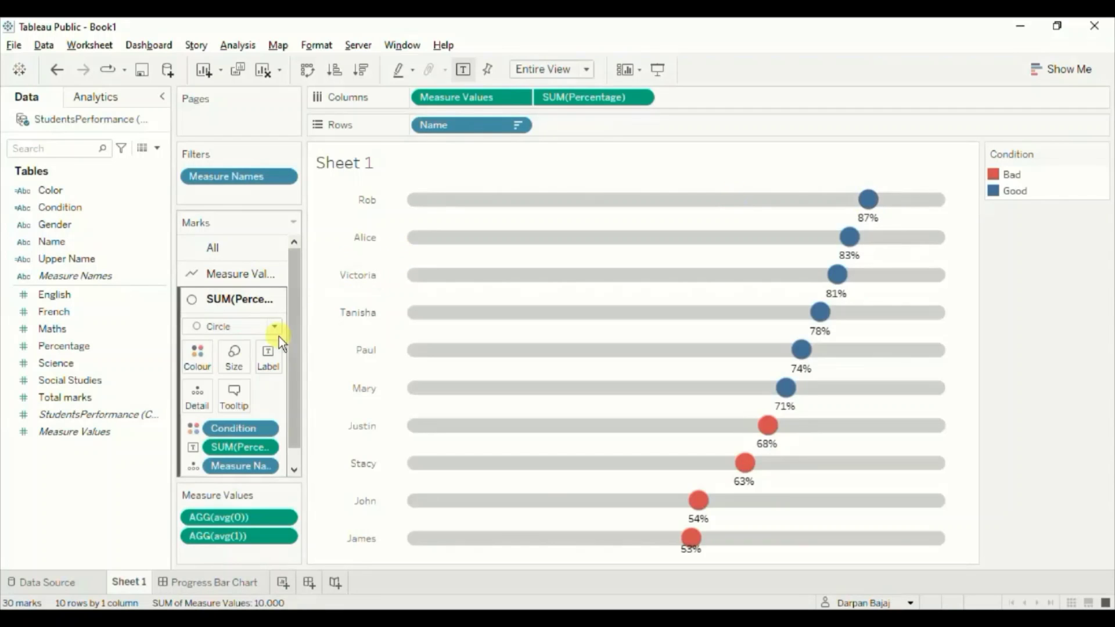
Step: Make the percentage labels bold with Match Mark Colour font colouring
{"action": "left_click", "coordinate": [267, 359]}
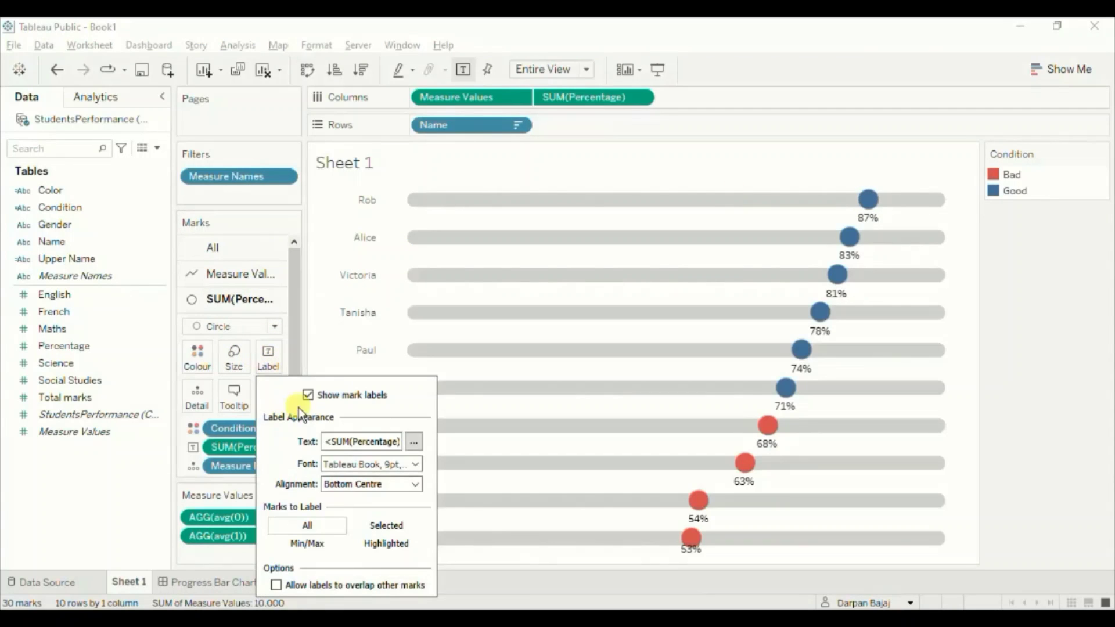
{"action": "left_click", "coordinate": [416, 464]}
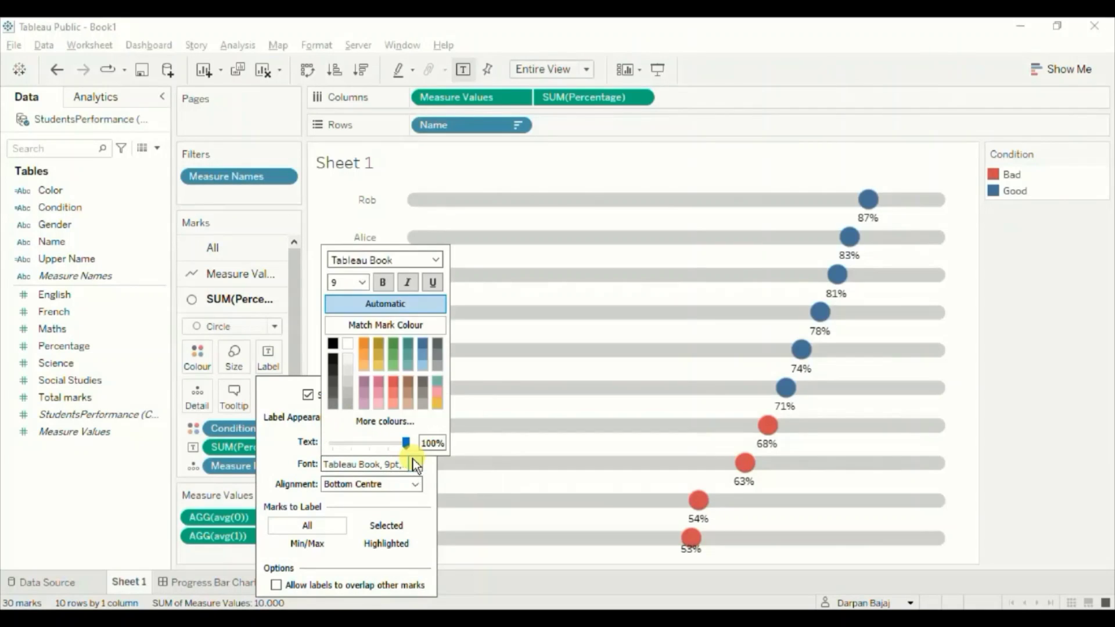
{"action": "left_click", "coordinate": [378, 323]}
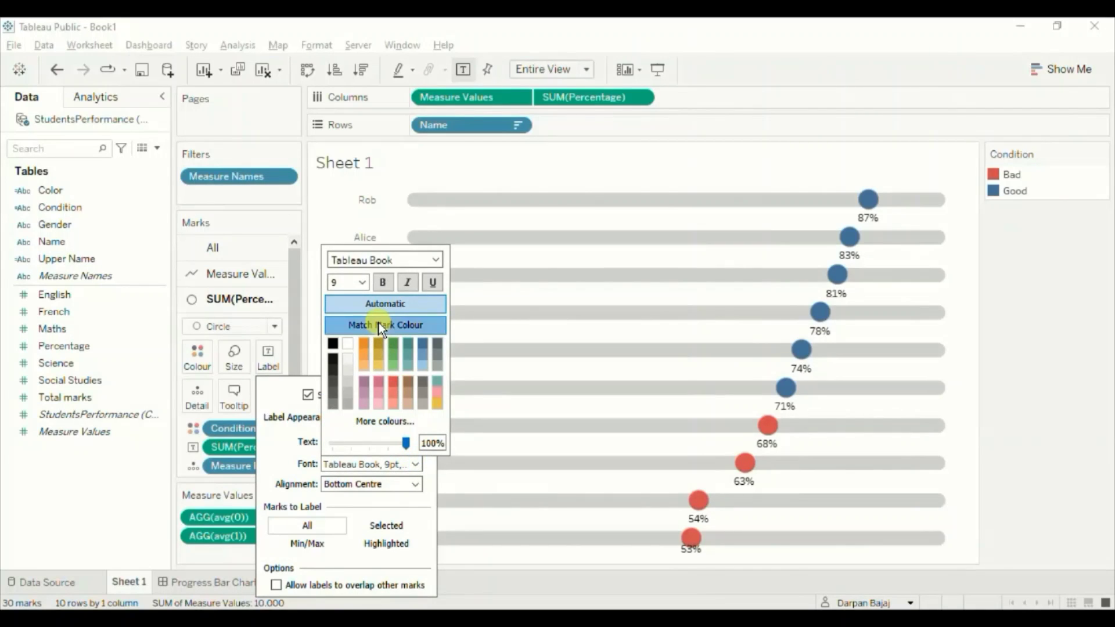
{"action": "left_click", "coordinate": [384, 281]}
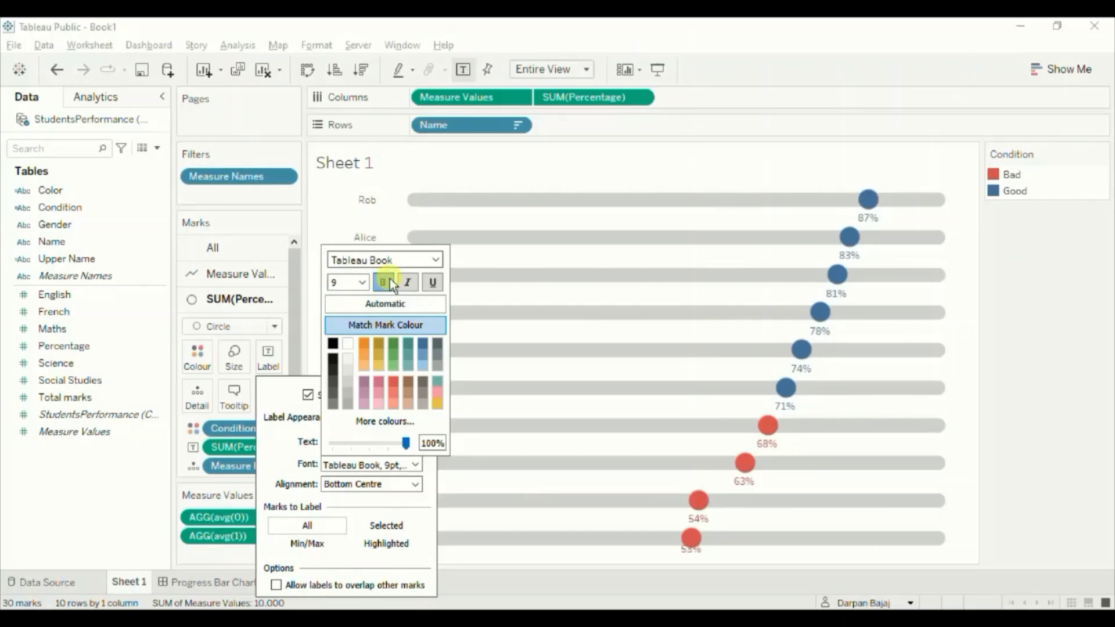
{"action": "left_click", "coordinate": [1008, 334]}
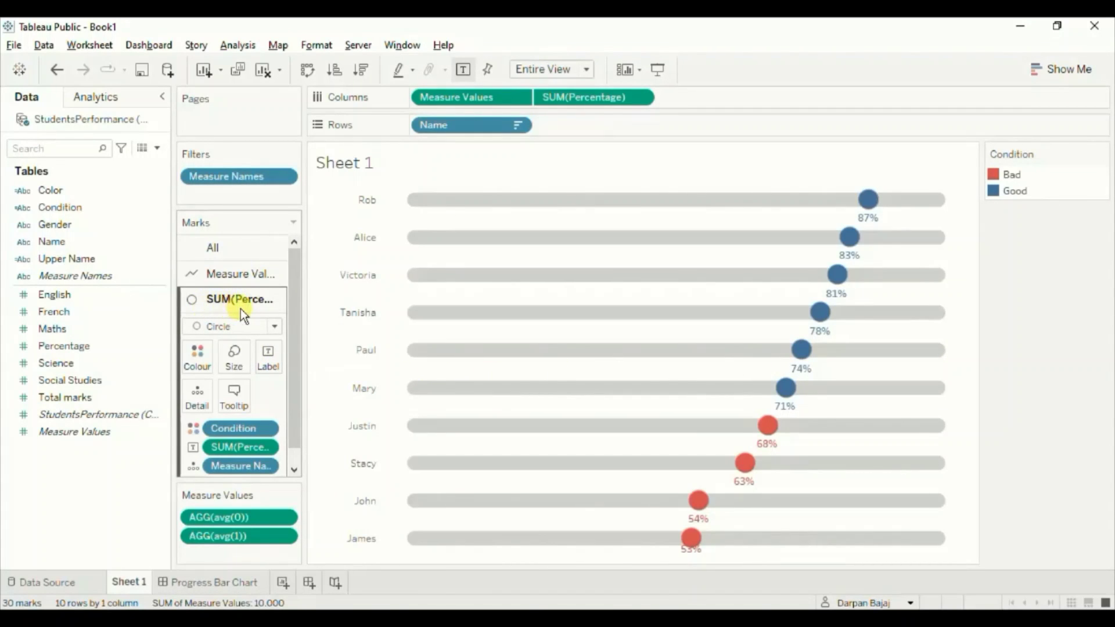
Step: Change the mark type to Square, then to Shape, turning markers into hollow outlined rings
{"action": "left_click", "coordinate": [274, 327]}
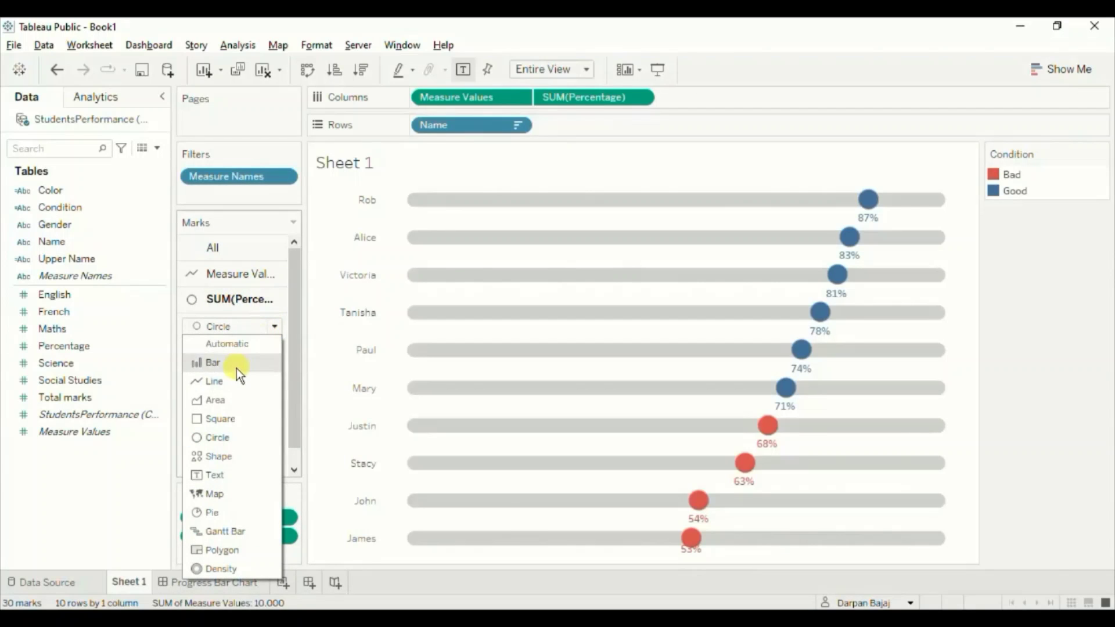
{"action": "left_click", "coordinate": [224, 418]}
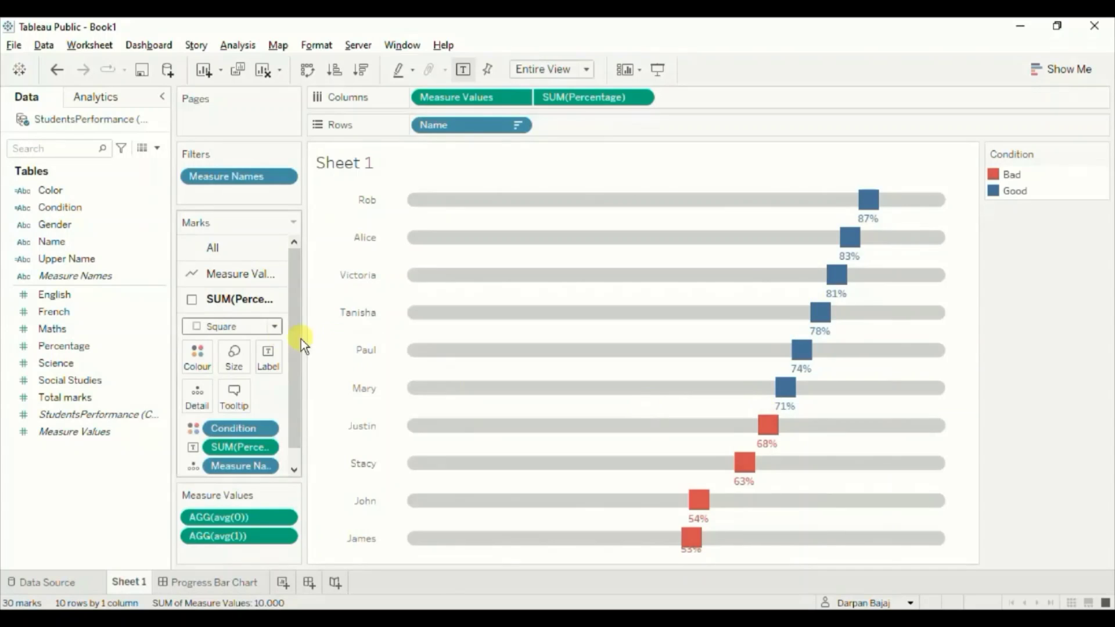
{"action": "left_click", "coordinate": [276, 326]}
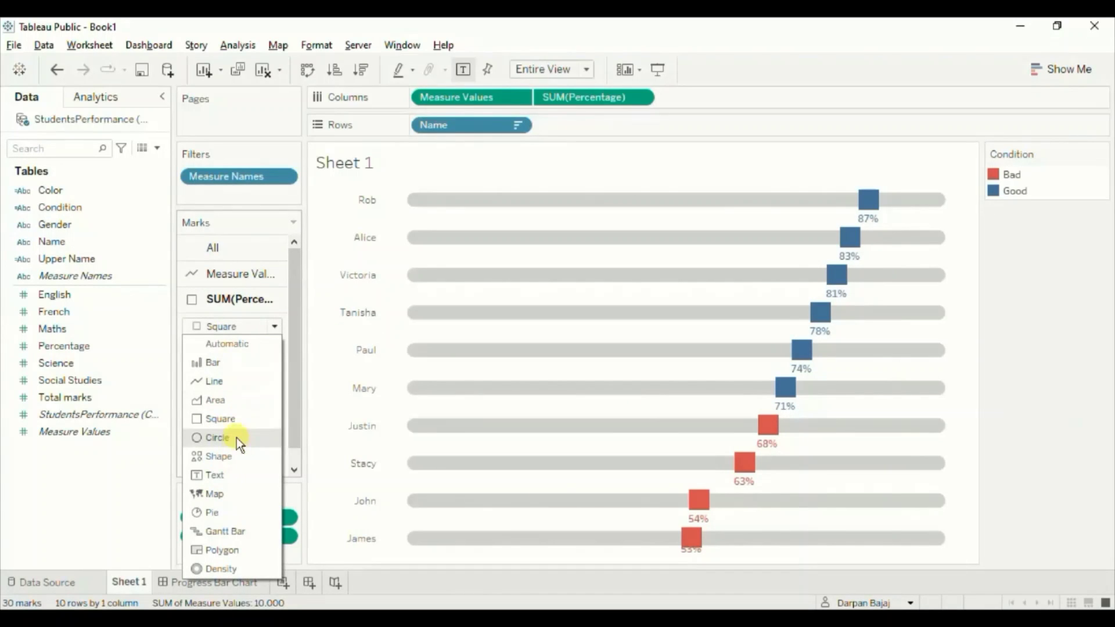
{"action": "left_click", "coordinate": [231, 459]}
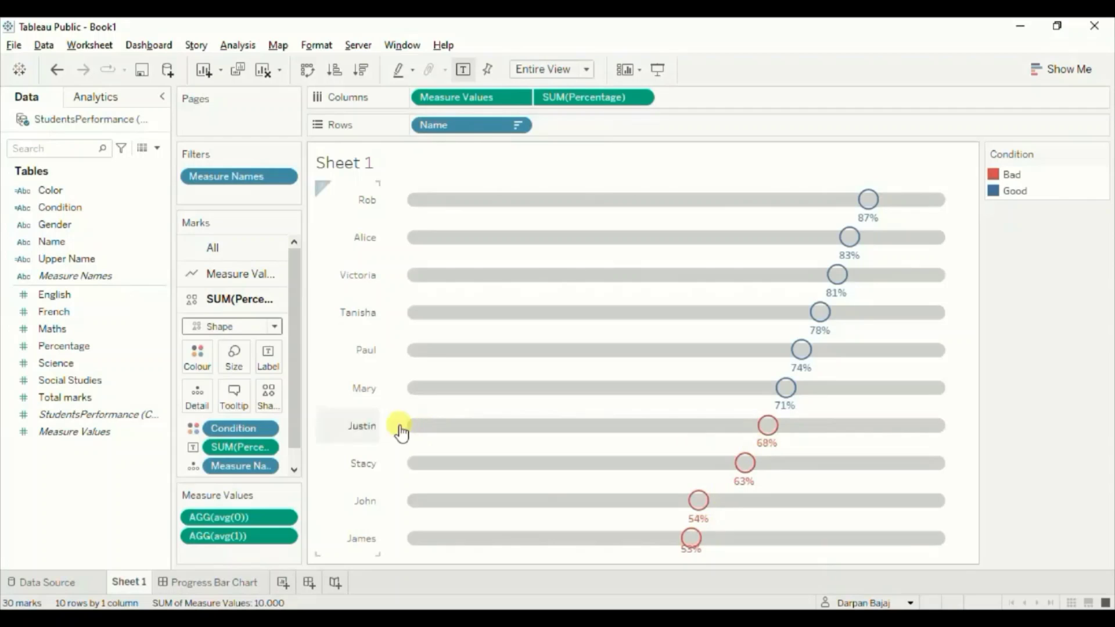
Step: Drive marker shapes by Condition with the Emoticons palette: sad face for Bad, smiley for Good
{"action": "scroll", "coordinate": [292, 449], "scroll_direction": "down", "scroll_amount": 1}
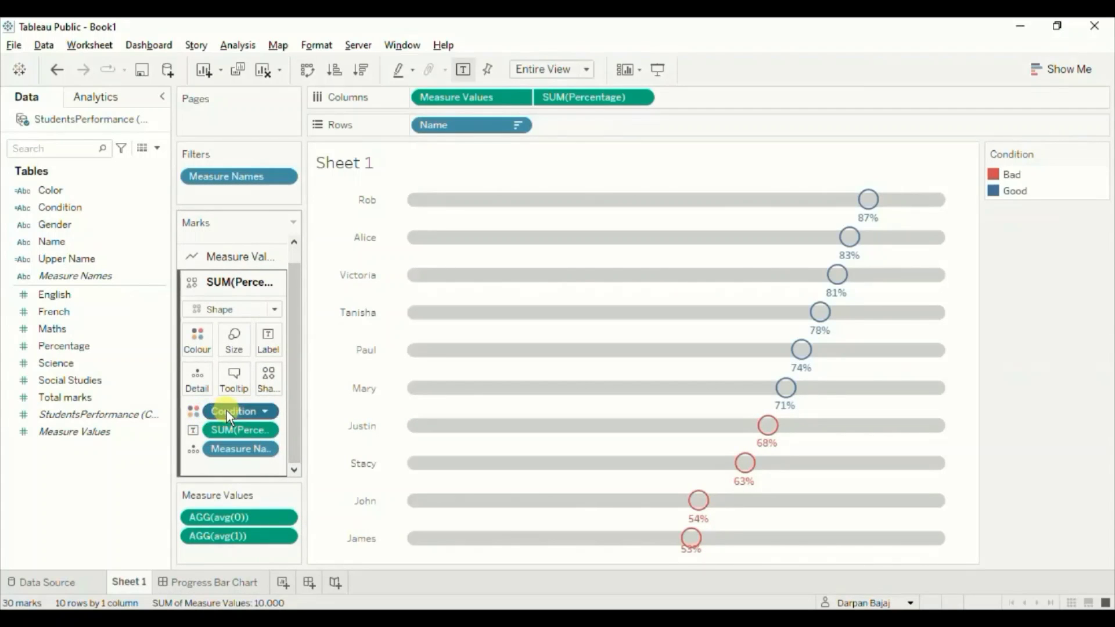
{"action": "left_click_drag", "start_coordinate": [227, 410], "coordinate": [268, 382]}
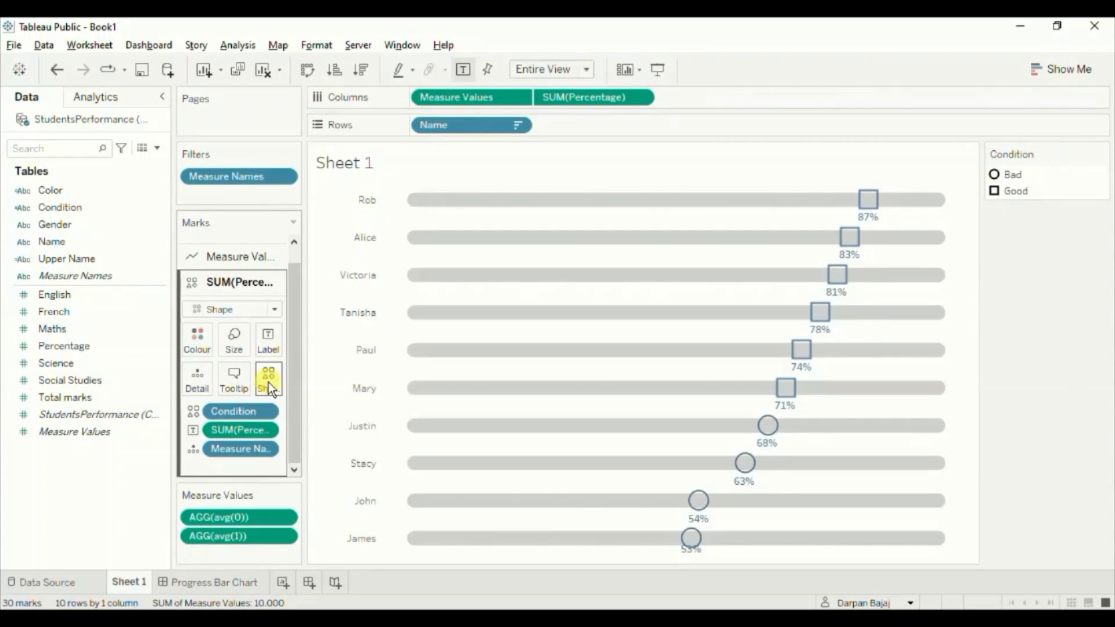
{"action": "left_click", "coordinate": [269, 382]}
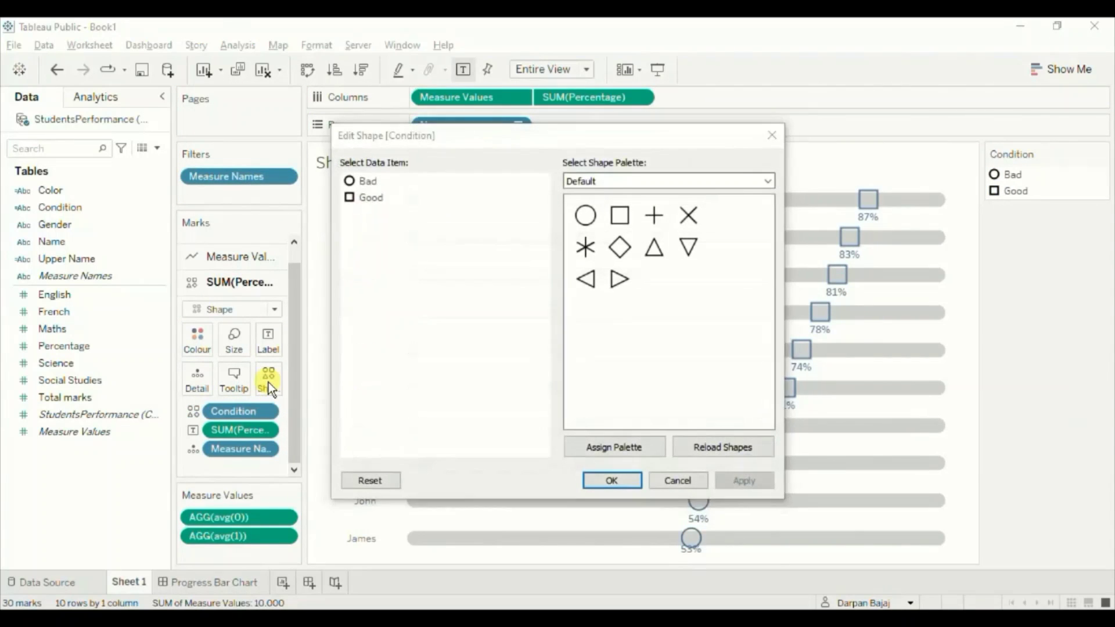
{"action": "left_click", "coordinate": [624, 182]}
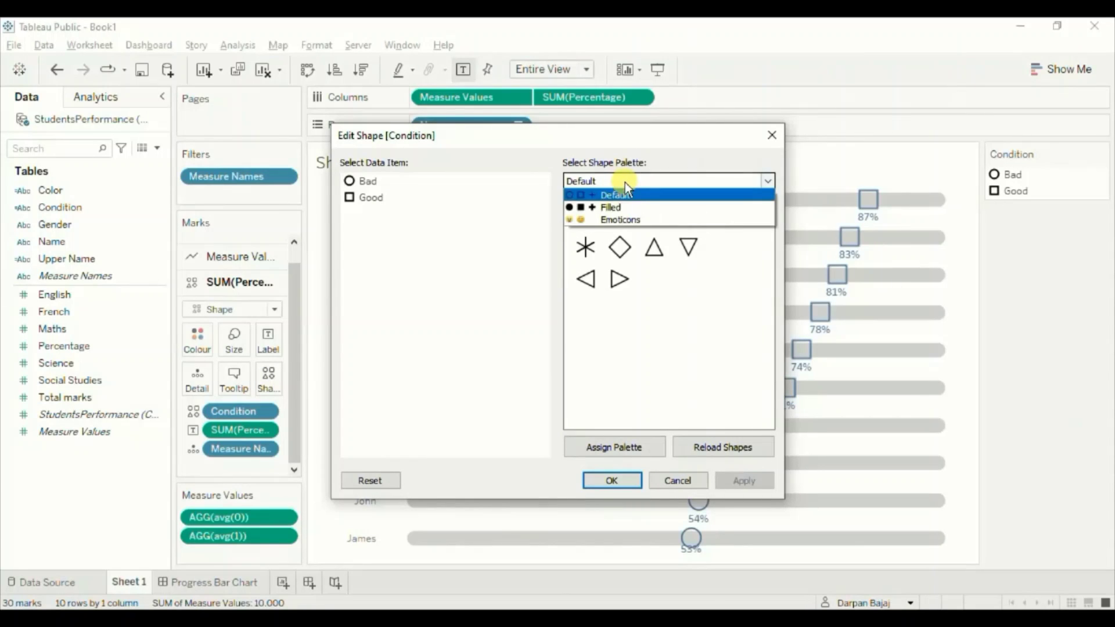
{"action": "left_click", "coordinate": [616, 217]}
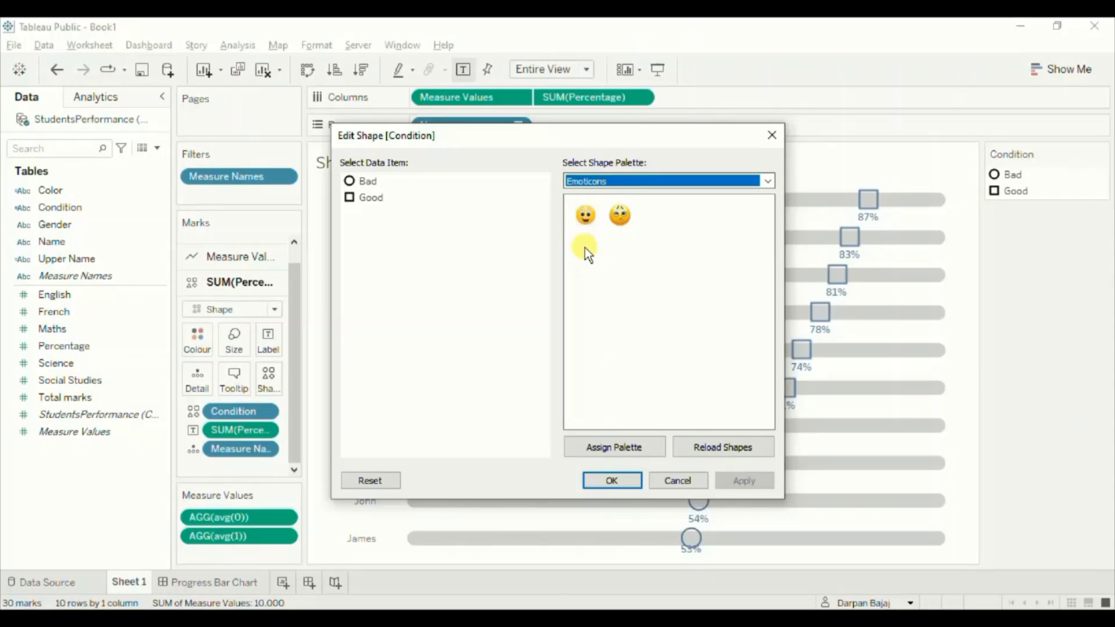
{"action": "left_click", "coordinate": [376, 206]}
{"action": "left_click", "coordinate": [370, 184]}
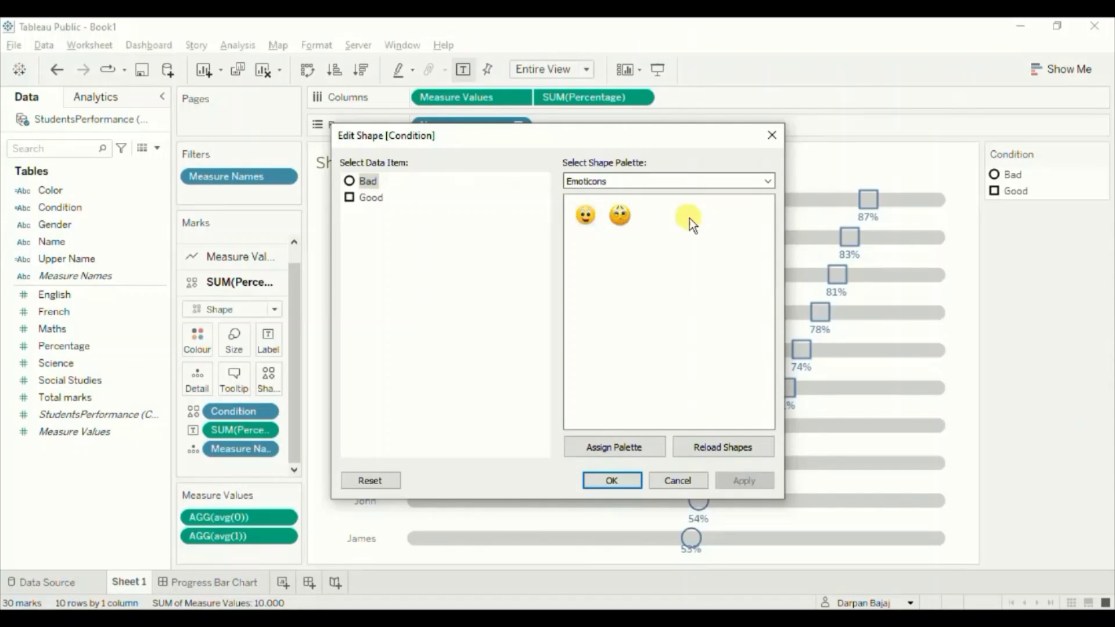
{"action": "left_click", "coordinate": [621, 218]}
{"action": "left_click", "coordinate": [427, 208]}
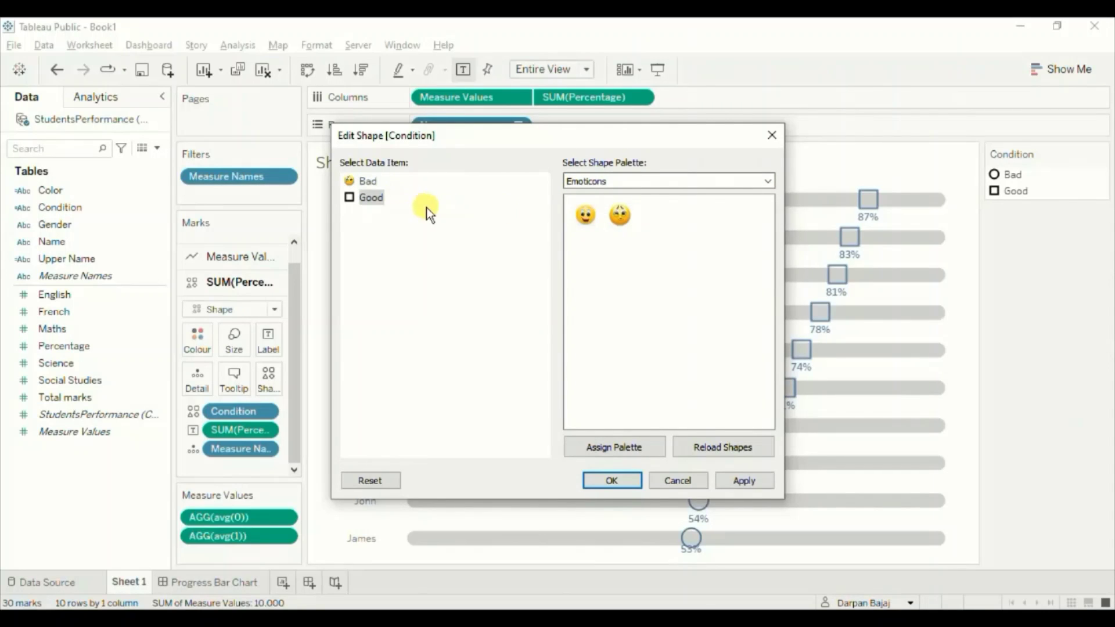
{"action": "left_click", "coordinate": [587, 216]}
{"action": "left_click", "coordinate": [612, 481]}
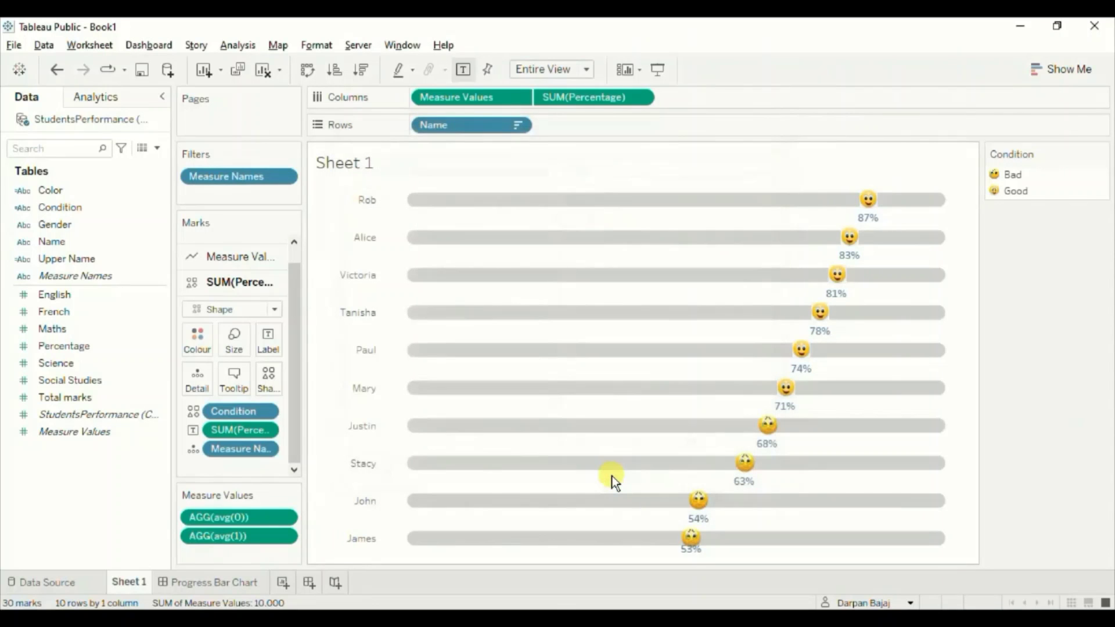